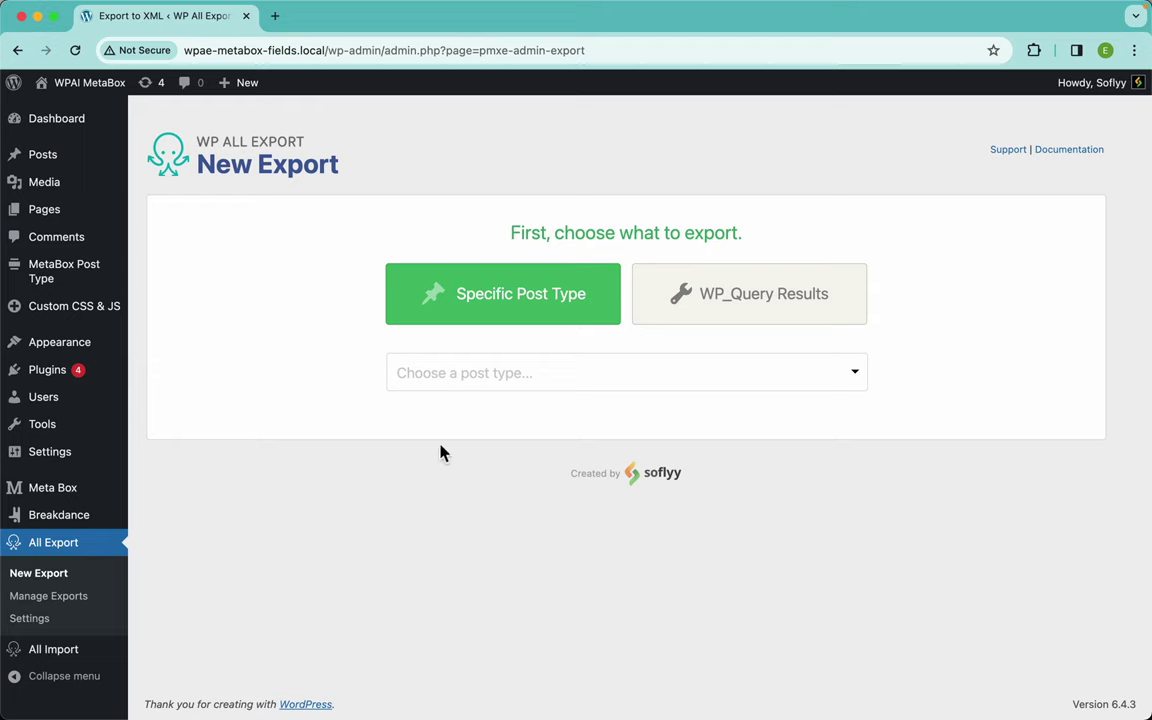
Start customizing a new export of the MetaBox Post Type and expand the available Meta Box fields
{"action": "left_click", "coordinate": [542, 380]}
{"action": "scroll", "coordinate": [522, 499], "scroll_direction": "down", "scroll_amount": 5}
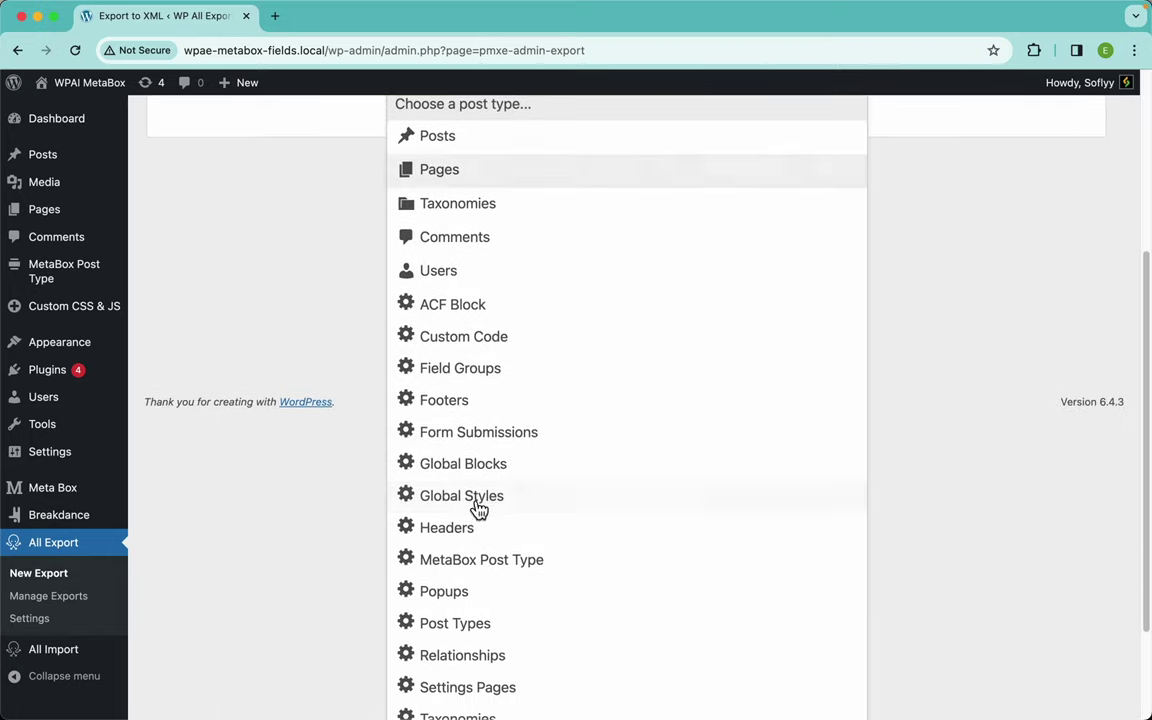
{"action": "left_click", "coordinate": [522, 565]}
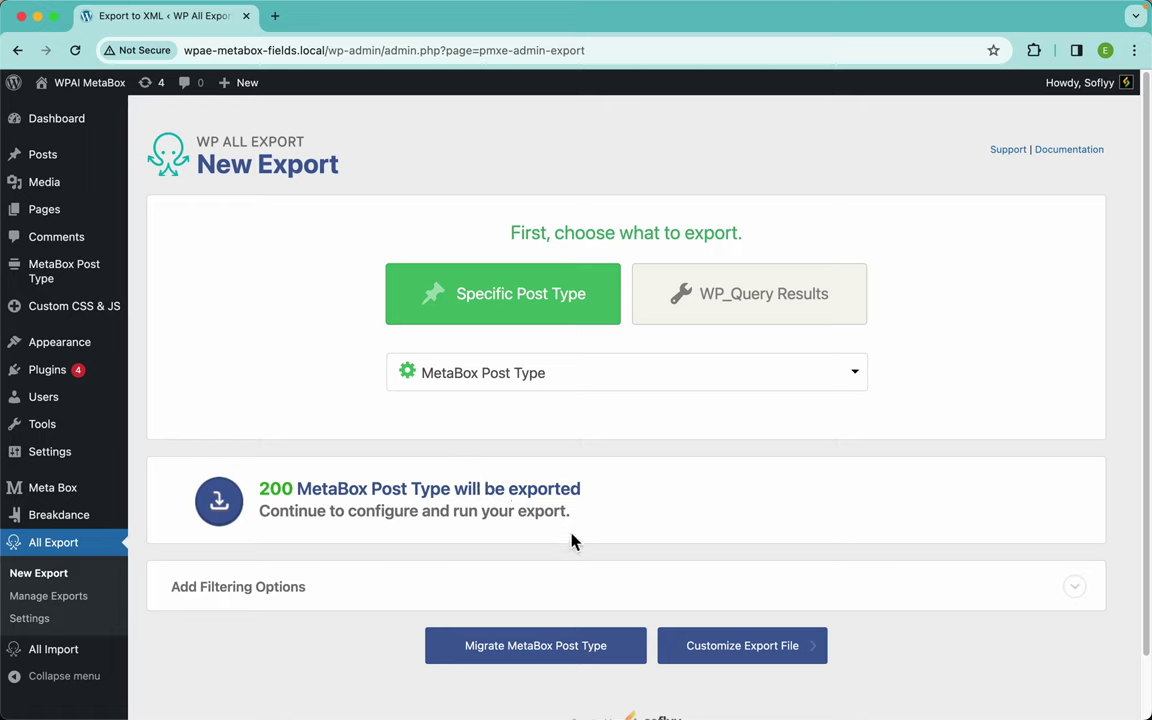
{"action": "left_click", "coordinate": [741, 658]}
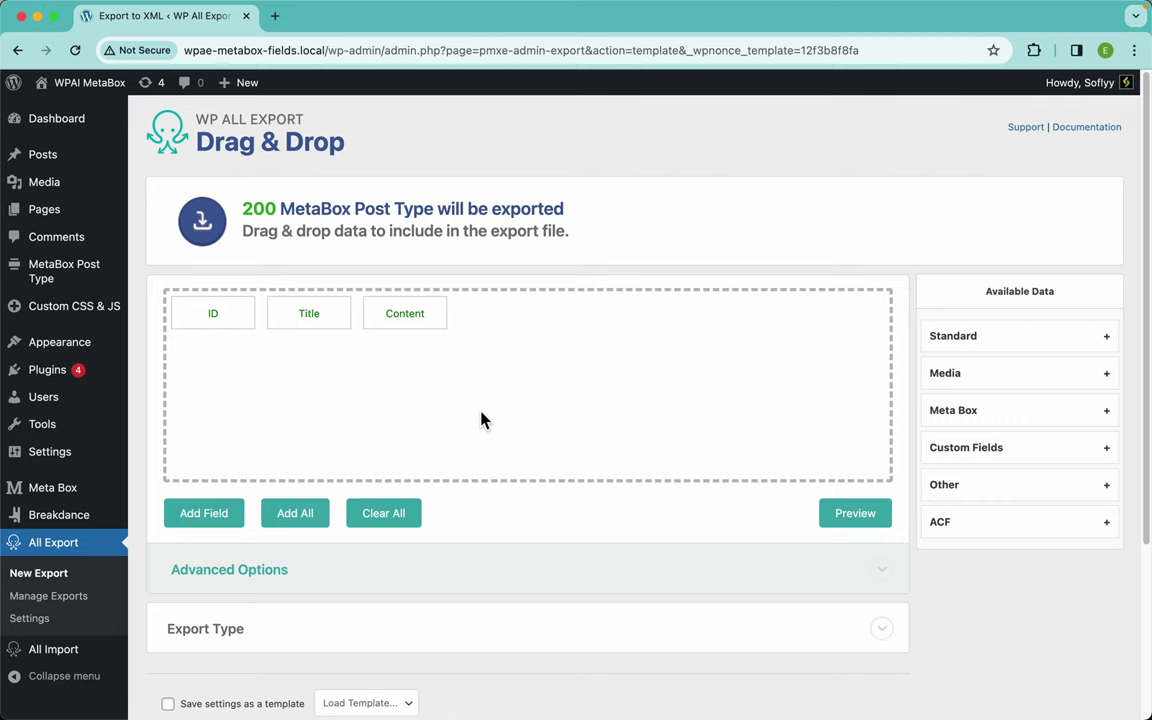
{"action": "left_click", "coordinate": [996, 423]}
{"action": "scroll", "coordinate": [1021, 432], "scroll_direction": "down", "scroll_amount": 2}
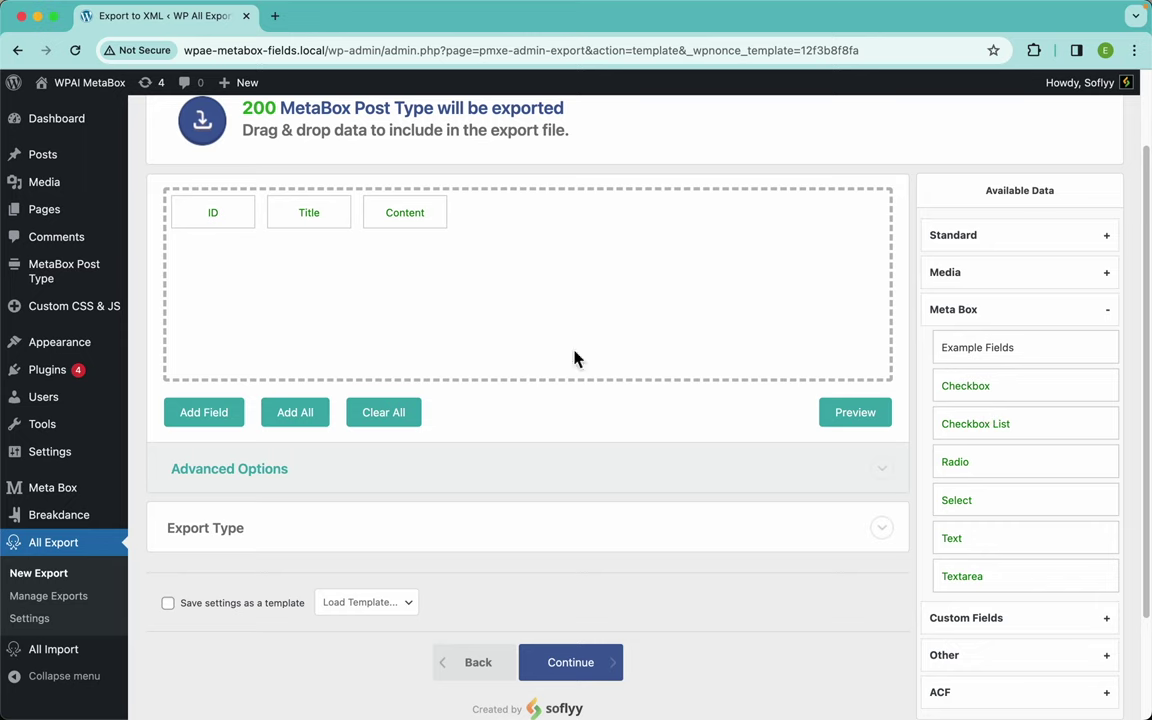
Open the MetaBox Post Type list in a separate browser tab and open the Quitzon-Wilderman post for editing
{"action": "left_click", "coordinate": [105, 278], "text": "super"}
{"action": "left_click", "coordinate": [333, 20]}
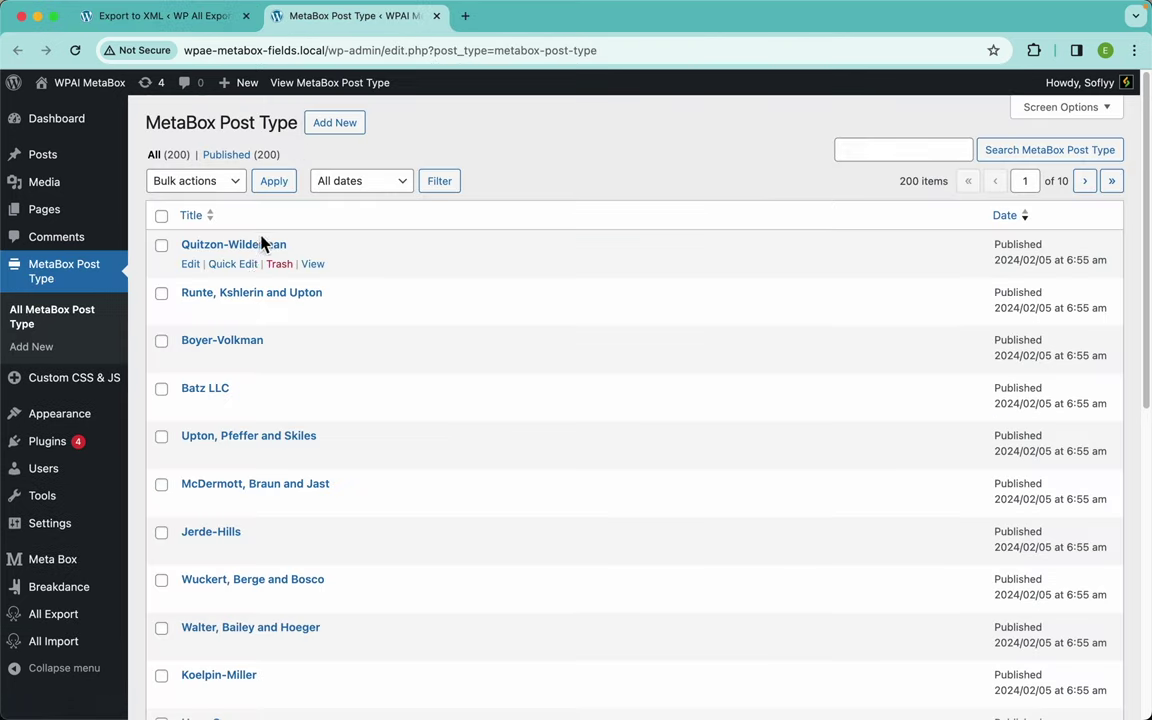
{"action": "left_click", "coordinate": [271, 246]}
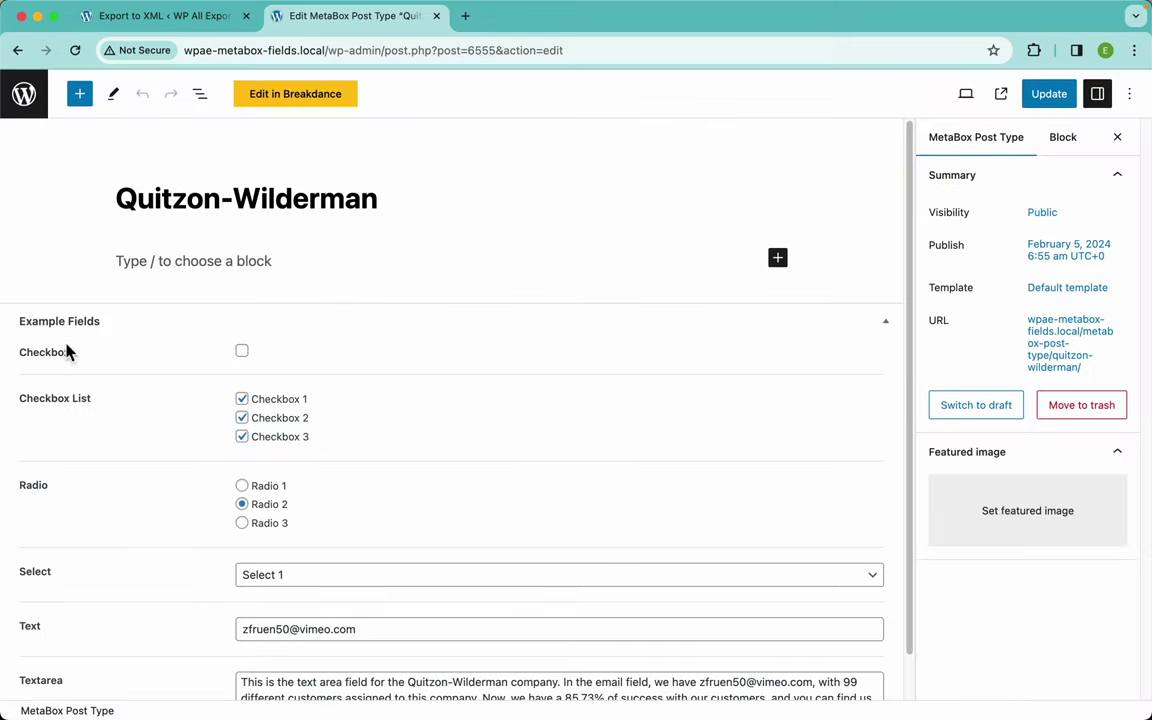
Try toggling the post's Checkbox field and the Checkbox 2 and Checkbox 3 options, restoring each one
{"action": "left_click", "coordinate": [249, 365]}
{"action": "left_click", "coordinate": [249, 365]}
{"action": "left_click", "coordinate": [246, 356]}
{"action": "left_click", "coordinate": [246, 356]}
{"action": "scroll", "coordinate": [350, 430], "scroll_direction": "down", "scroll_amount": 1}
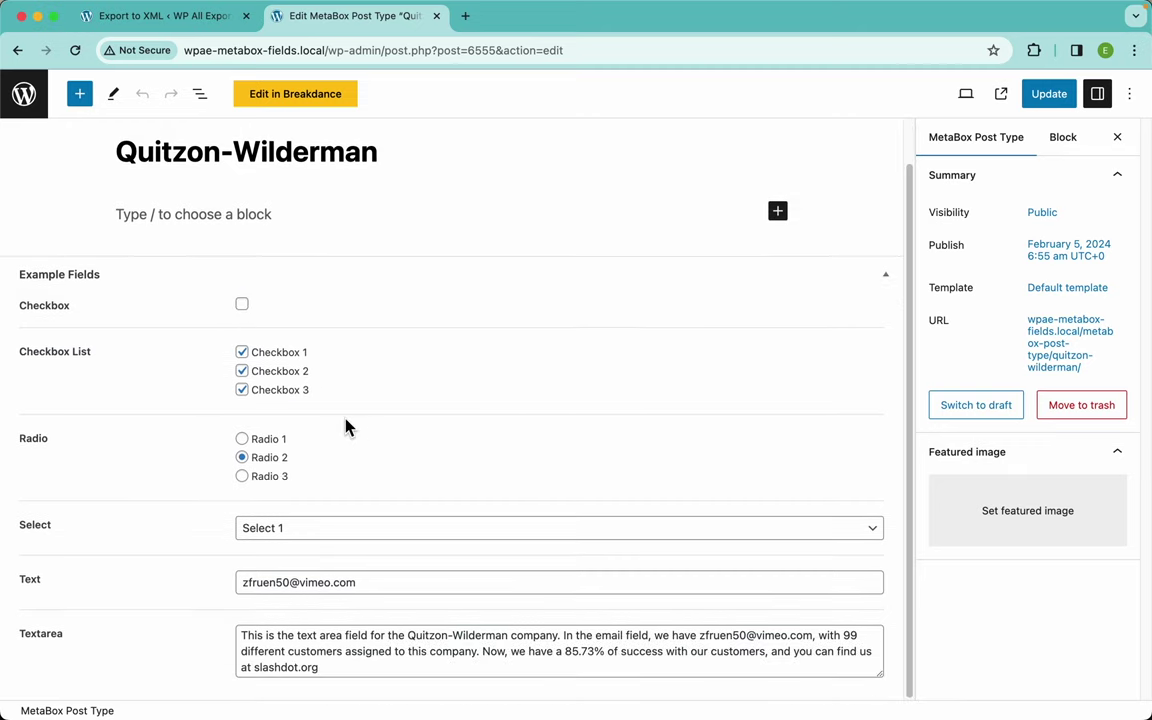
{"action": "left_click", "coordinate": [267, 371]}
{"action": "left_click", "coordinate": [285, 399]}
{"action": "left_click", "coordinate": [287, 374]}
{"action": "left_click", "coordinate": [284, 394]}
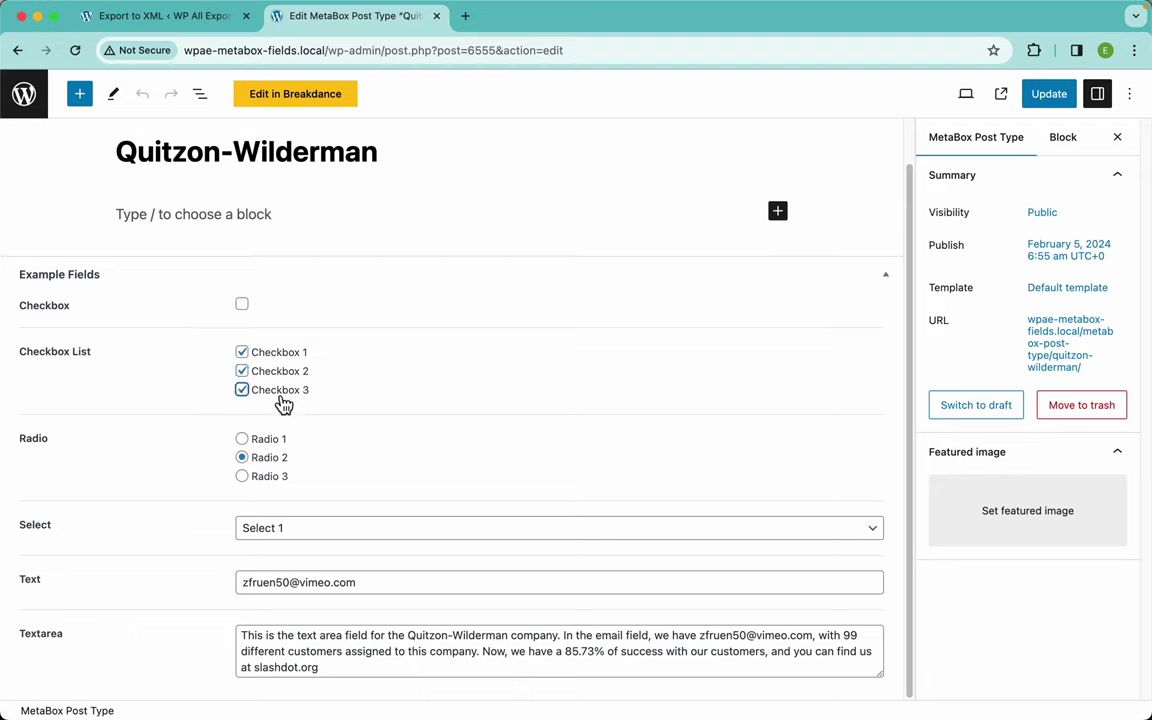
Try Radio 3 and restore Radio 2, and view the Select field's options without changing the selection
{"action": "left_click", "coordinate": [263, 477]}
{"action": "left_click", "coordinate": [268, 459]}
{"action": "left_click", "coordinate": [277, 527]}
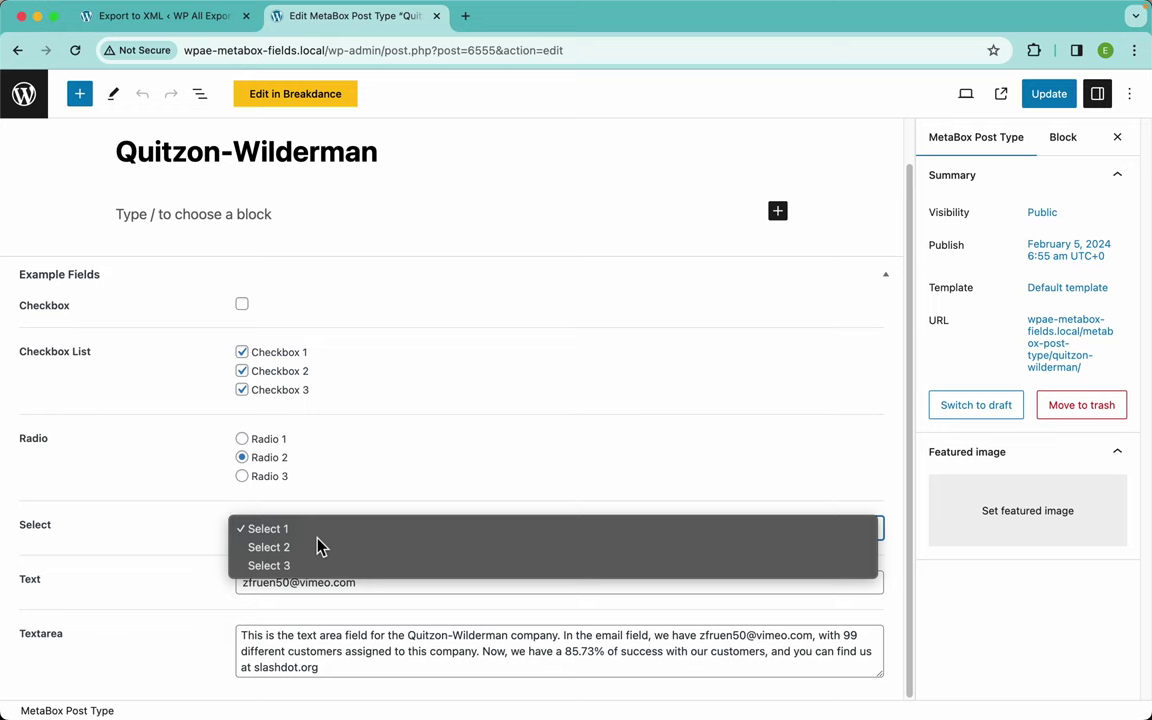
{"action": "left_click", "coordinate": [204, 550]}
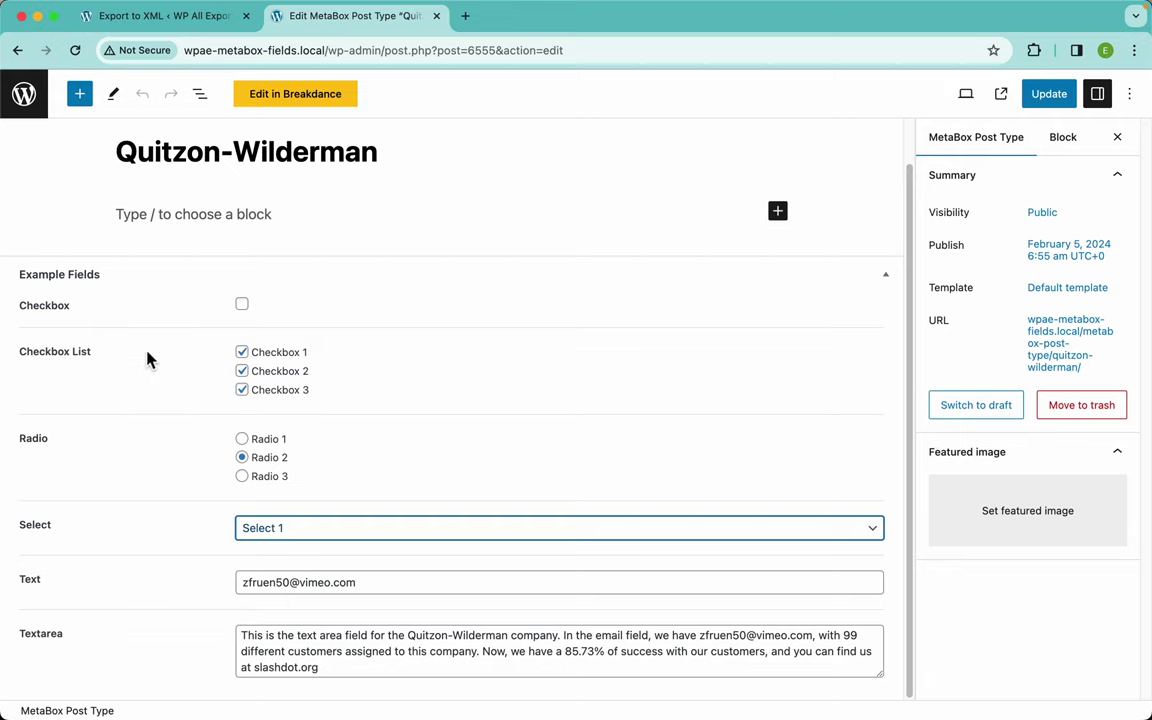
Return to the WP All Export tab and preview the export with its default columns, closing the preview when done
{"action": "left_click", "coordinate": [170, 22]}
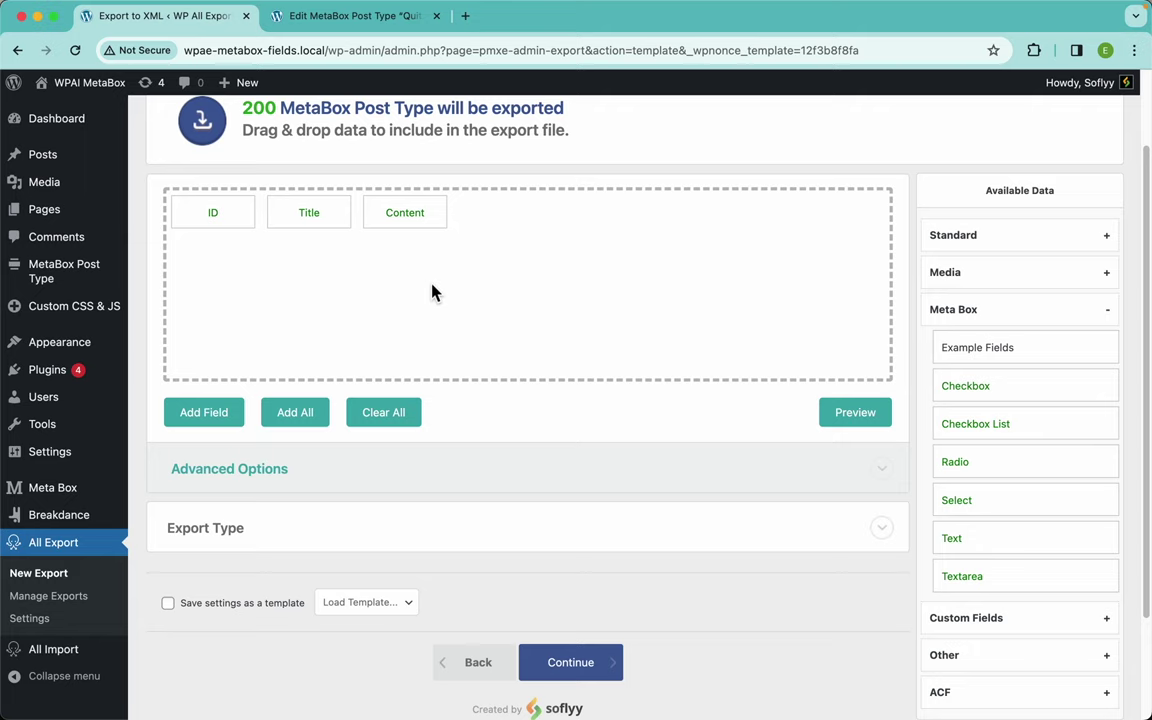
{"action": "scroll", "coordinate": [432, 292], "scroll_direction": "up", "scroll_amount": 2}
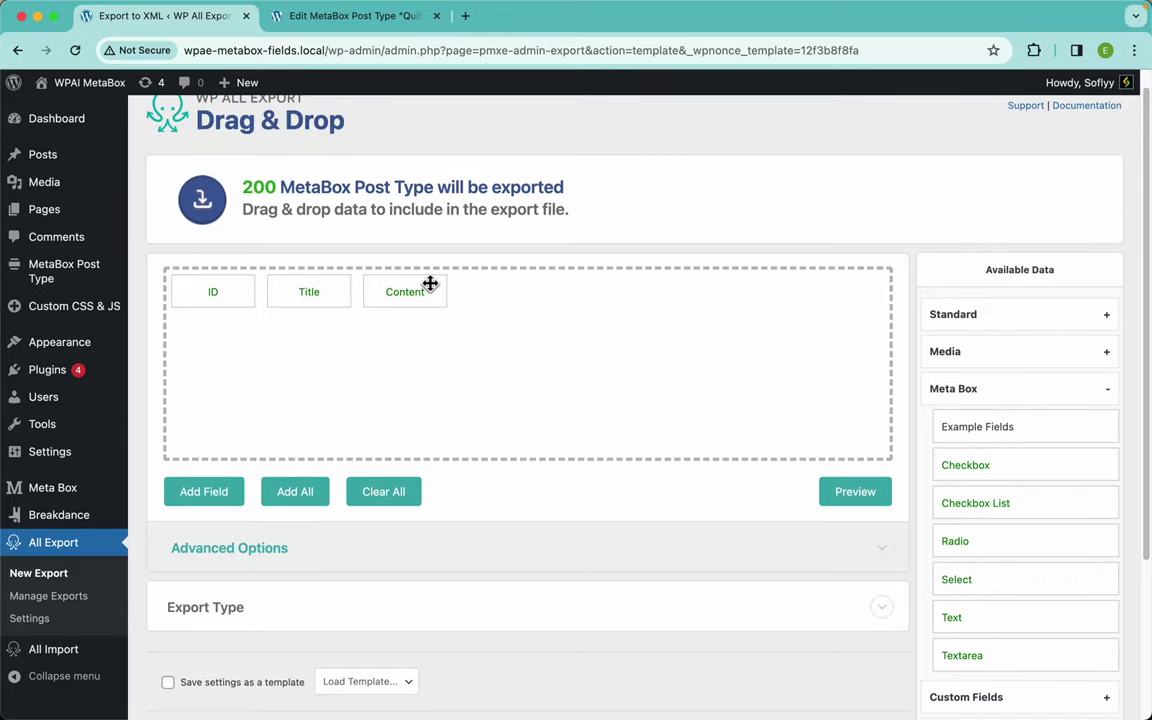
{"action": "left_click", "coordinate": [852, 493]}
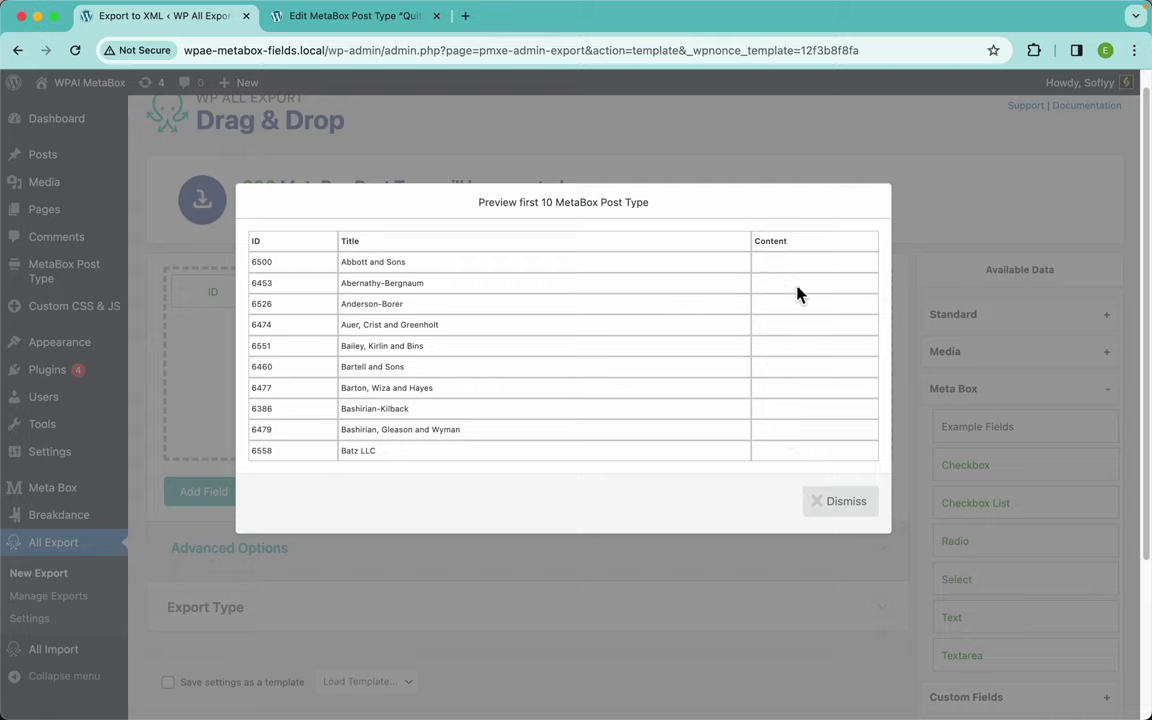
{"action": "left_click", "coordinate": [846, 502]}
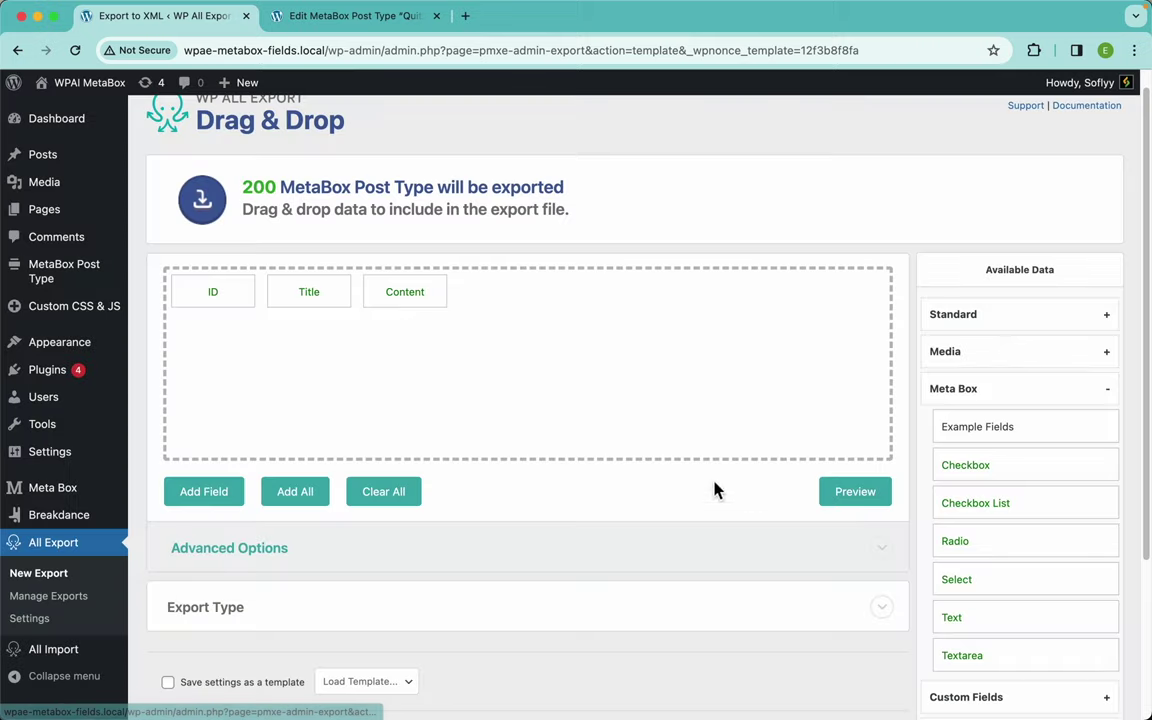
Remove the ID and Content columns from the export layout
{"action": "left_click_drag", "start_coordinate": [216, 300], "coordinate": [198, 245]}
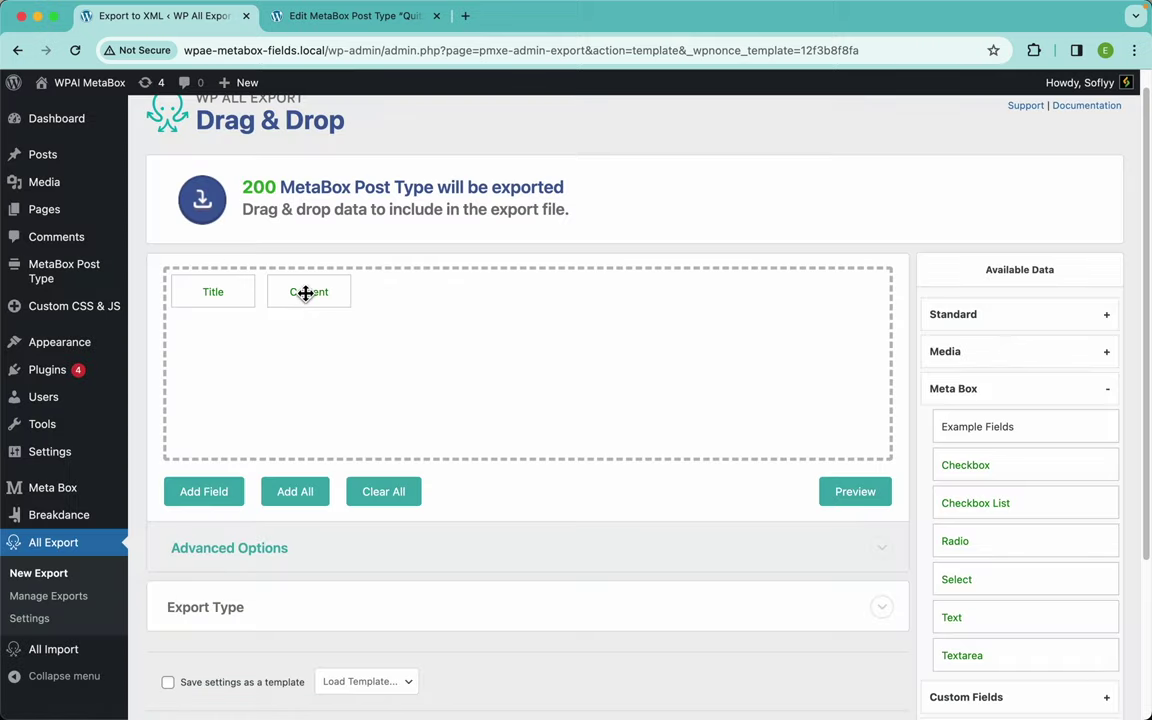
{"action": "left_click_drag", "start_coordinate": [306, 292], "coordinate": [266, 165]}
Try adding only the Meta Box Checkbox field to the export, preview the result, and remove that column again
{"action": "left_click_drag", "start_coordinate": [951, 465], "coordinate": [530, 383]}
{"action": "left_click", "coordinate": [862, 497]}
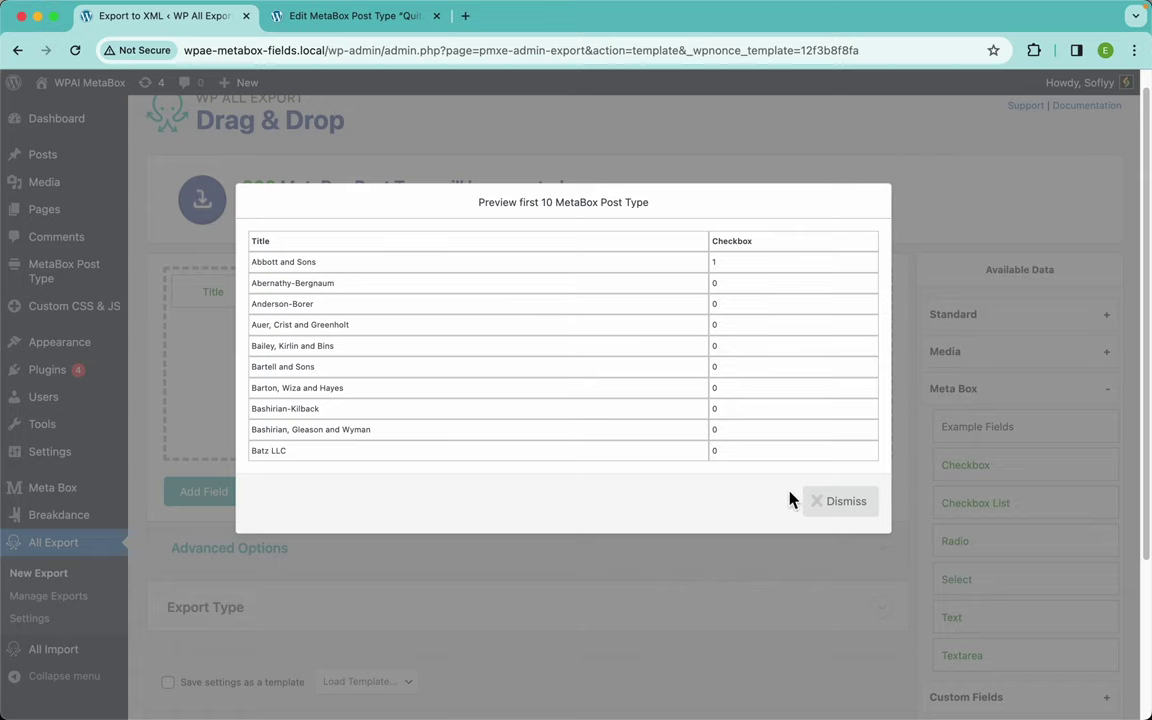
{"action": "left_click", "coordinate": [846, 503]}
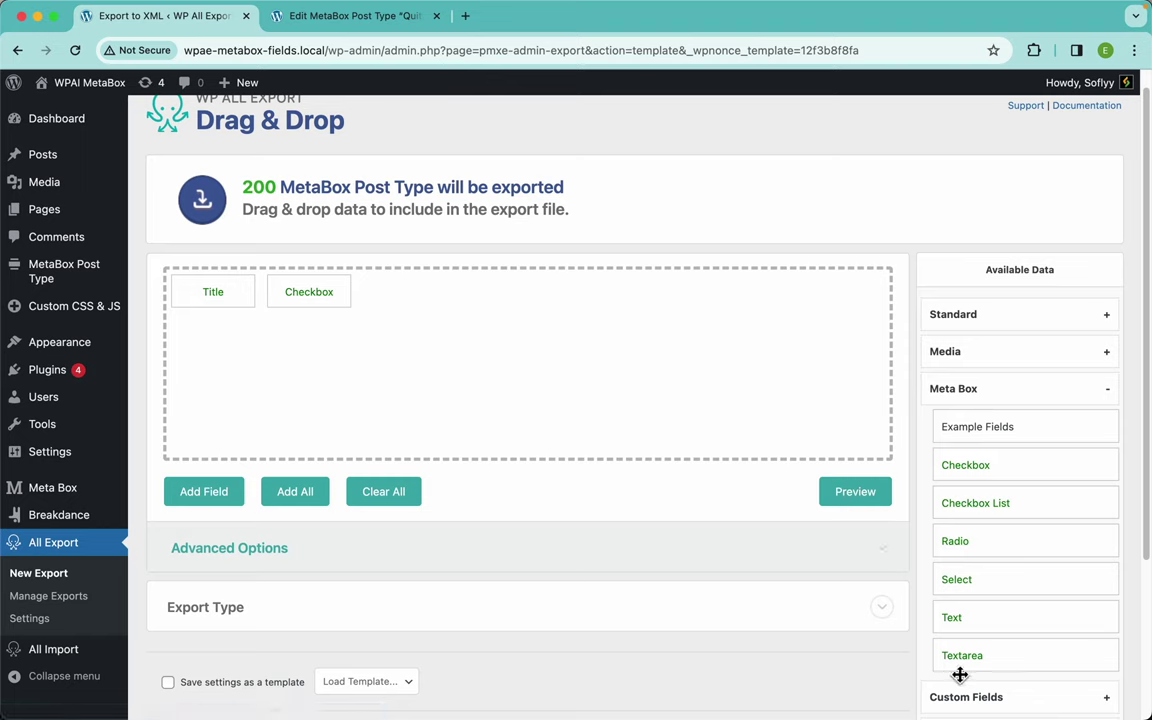
{"action": "left_click_drag", "start_coordinate": [321, 296], "coordinate": [316, 243]}
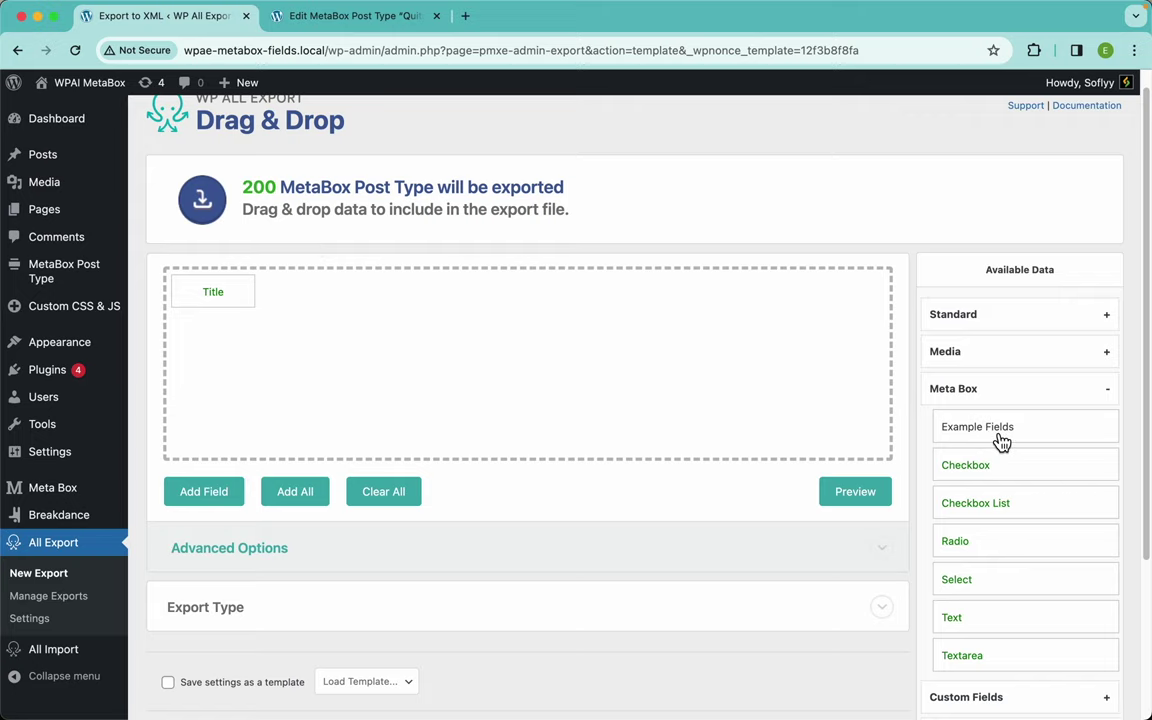
Add the entire Example Fields group of Meta Box fields to the export layout after Title
{"action": "scroll", "coordinate": [1001, 441], "scroll_direction": "up", "scroll_amount": 5}
{"action": "scroll", "coordinate": [1000, 442], "scroll_direction": "down", "scroll_amount": 2}
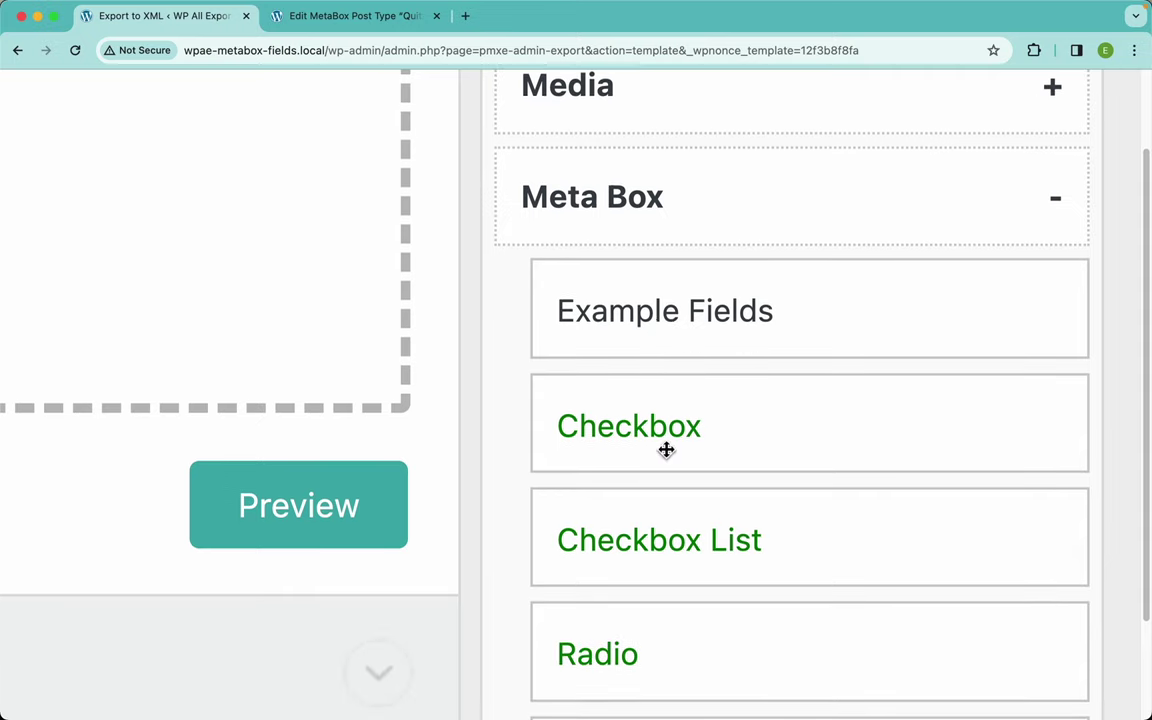
{"action": "scroll", "coordinate": [666, 450], "scroll_direction": "down", "scroll_amount": 5}
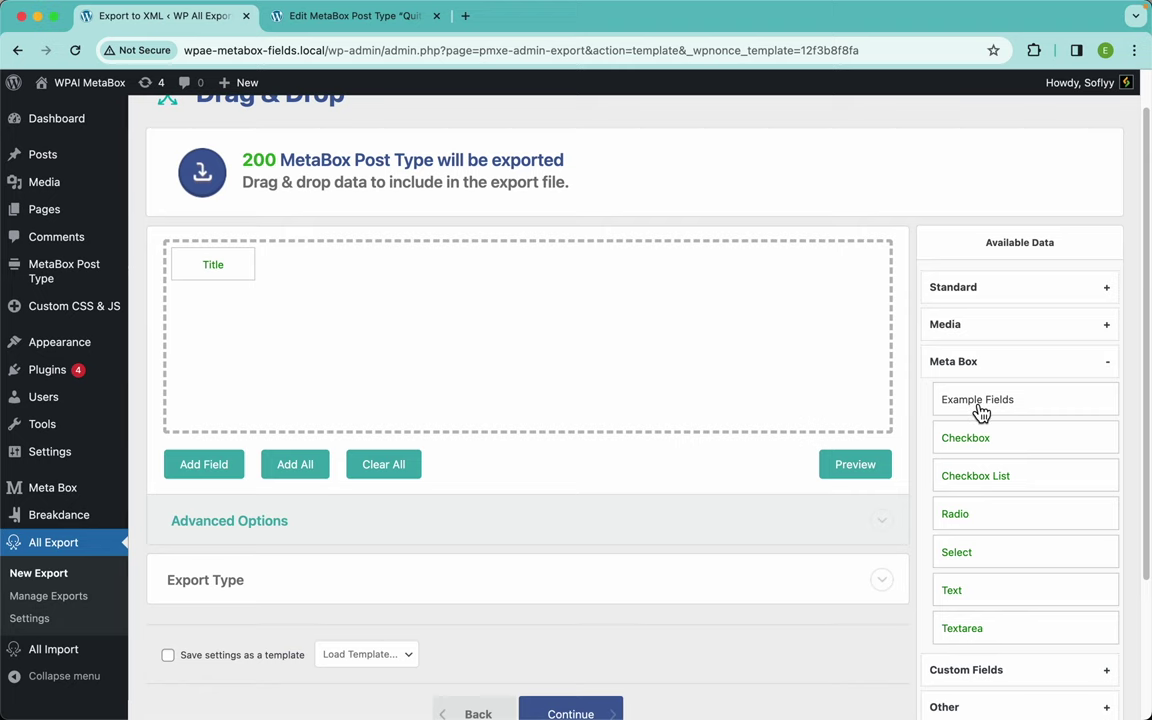
{"action": "left_click_drag", "start_coordinate": [980, 412], "coordinate": [731, 381]}
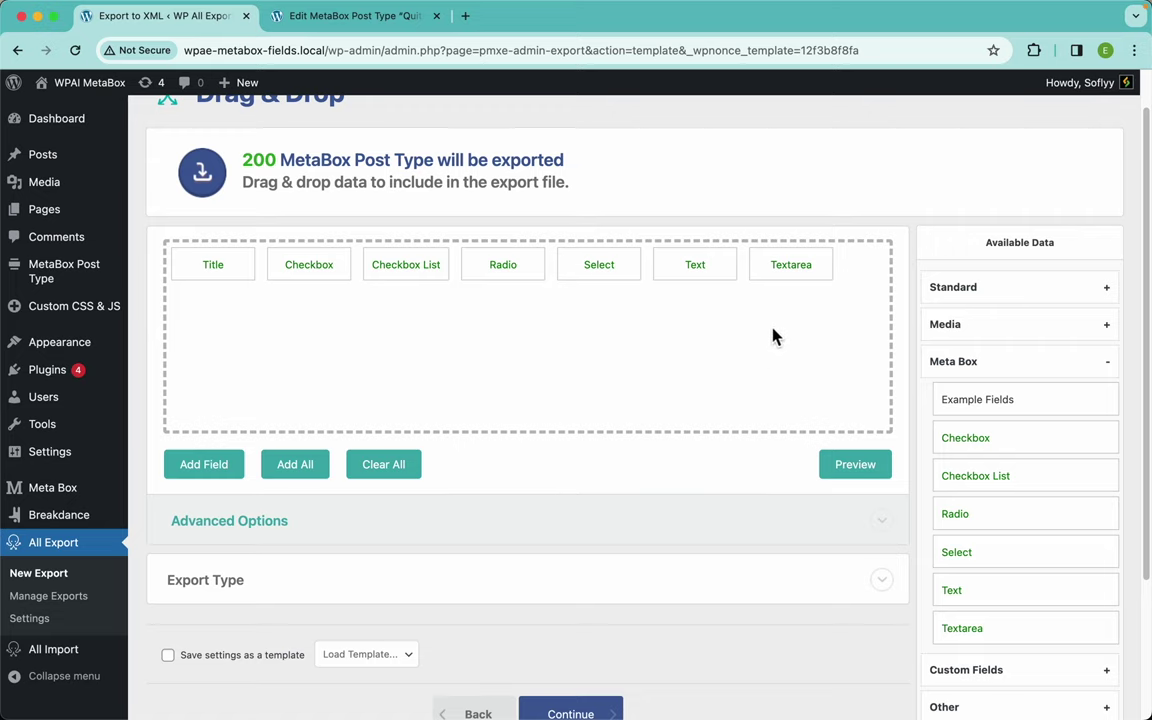
Preview the export and examine the values in every column from Checkbox to Textarea, closing the preview when done
{"action": "left_click", "coordinate": [857, 475]}
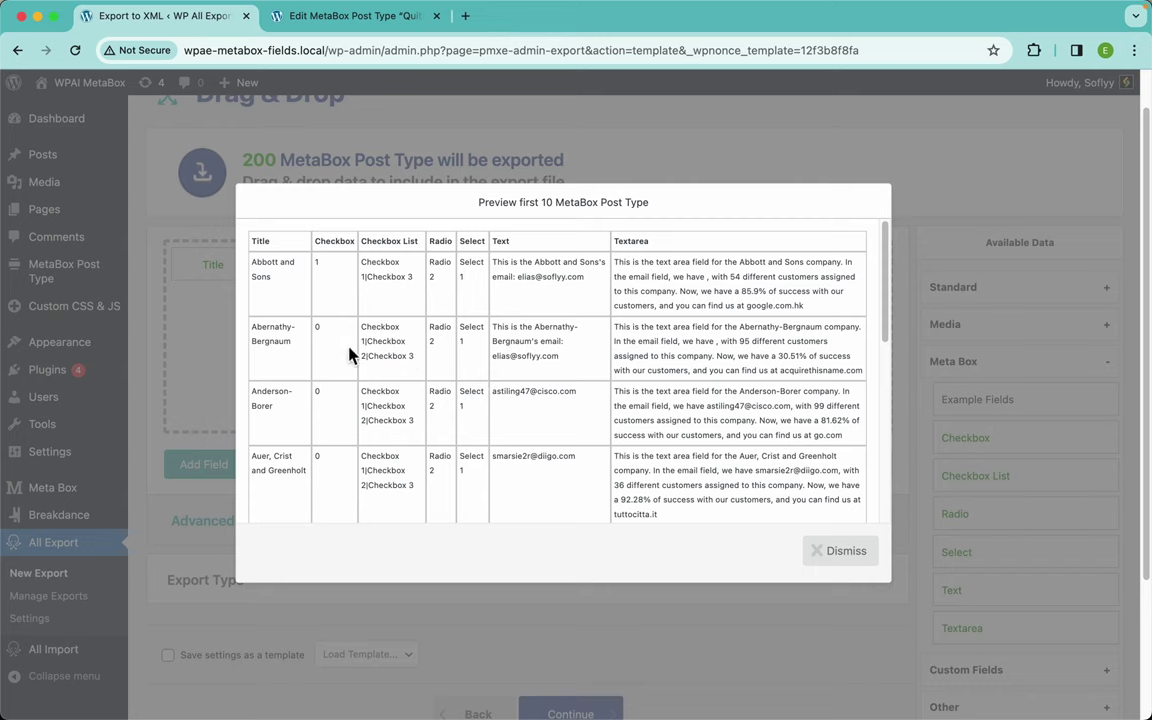
{"action": "scroll", "coordinate": [345, 440], "scroll_direction": "down", "scroll_amount": 5}
{"action": "scroll", "coordinate": [320, 420], "scroll_direction": "up", "scroll_amount": 5}
{"action": "scroll", "coordinate": [401, 318], "scroll_direction": "up", "scroll_amount": 5}
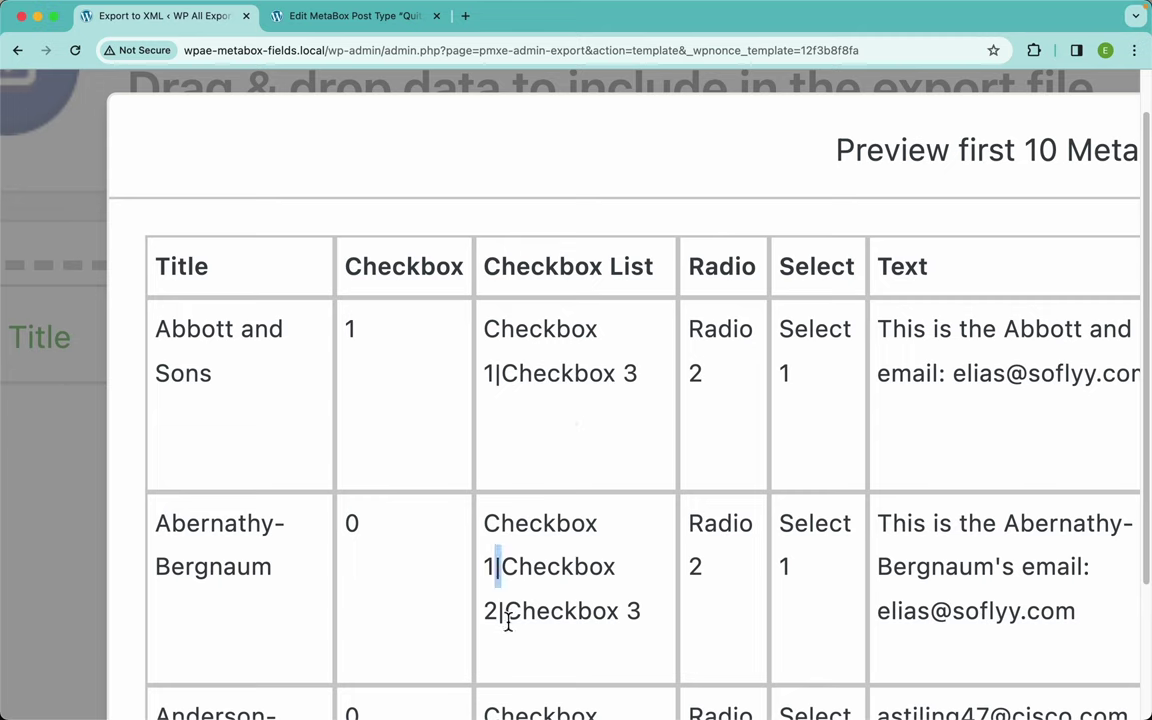
{"action": "scroll", "coordinate": [688, 433], "scroll_direction": "right", "scroll_amount": 3}
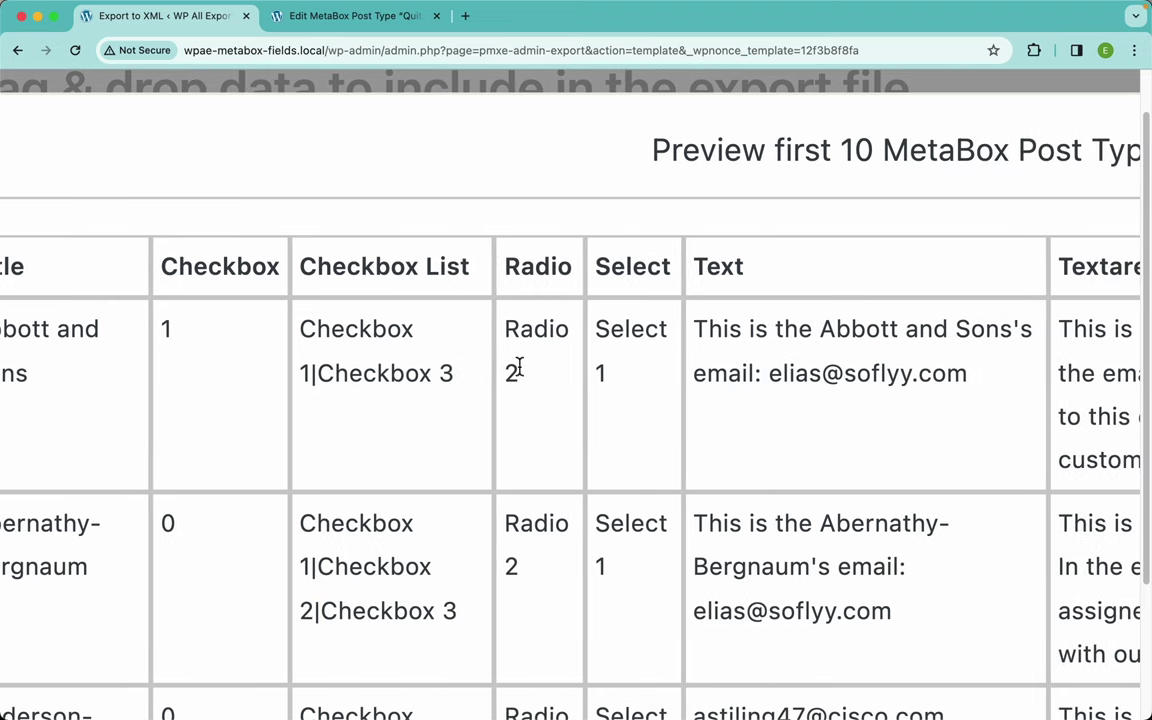
{"action": "scroll", "coordinate": [552, 450], "scroll_direction": "down", "scroll_amount": 4}
{"action": "scroll", "coordinate": [555, 515], "scroll_direction": "up", "scroll_amount": 4}
{"action": "scroll", "coordinate": [685, 430], "scroll_direction": "right", "scroll_amount": 3}
{"action": "scroll", "coordinate": [576, 488], "scroll_direction": "down", "scroll_amount": 2}
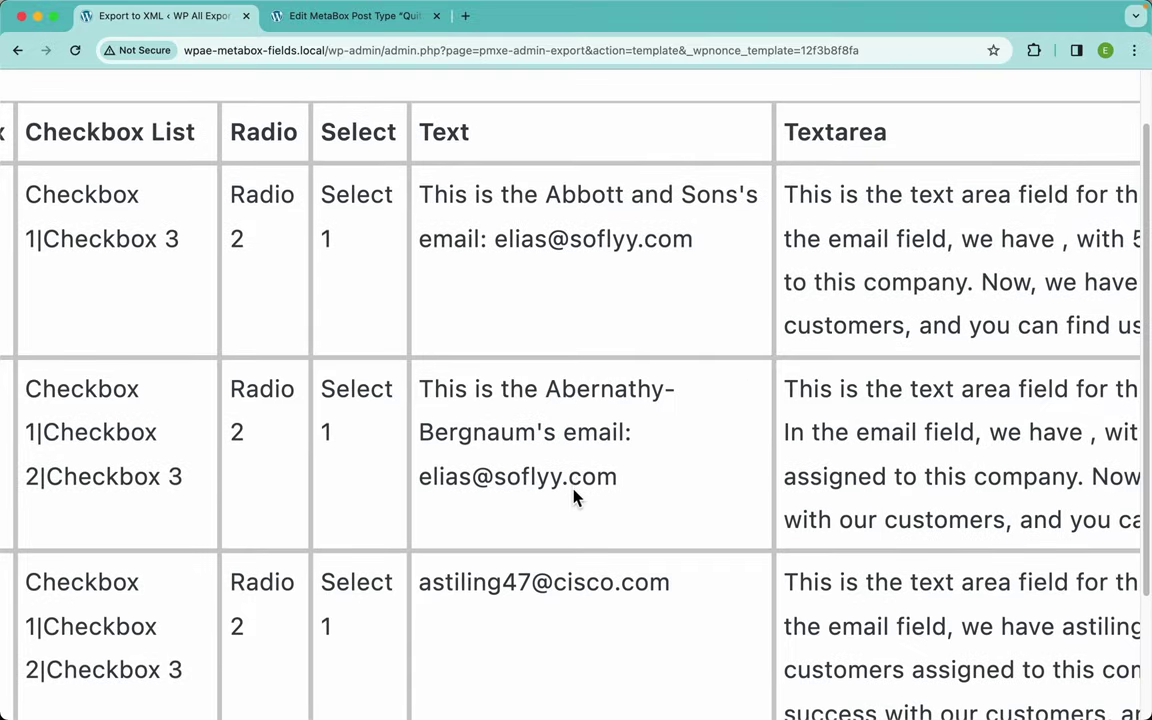
{"action": "scroll", "coordinate": [570, 485], "scroll_direction": "right", "scroll_amount": 5}
{"action": "scroll", "coordinate": [571, 485], "scroll_direction": "right", "scroll_amount": 1}
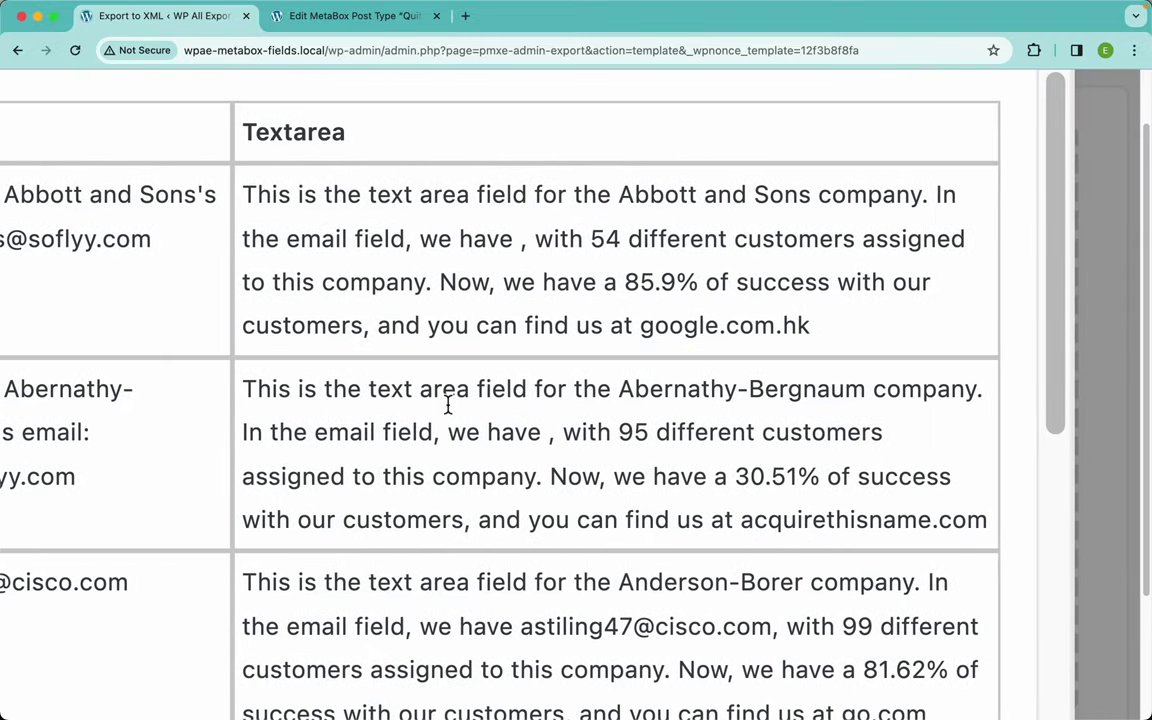
{"action": "scroll", "coordinate": [448, 404], "scroll_direction": "left", "scroll_amount": 15}
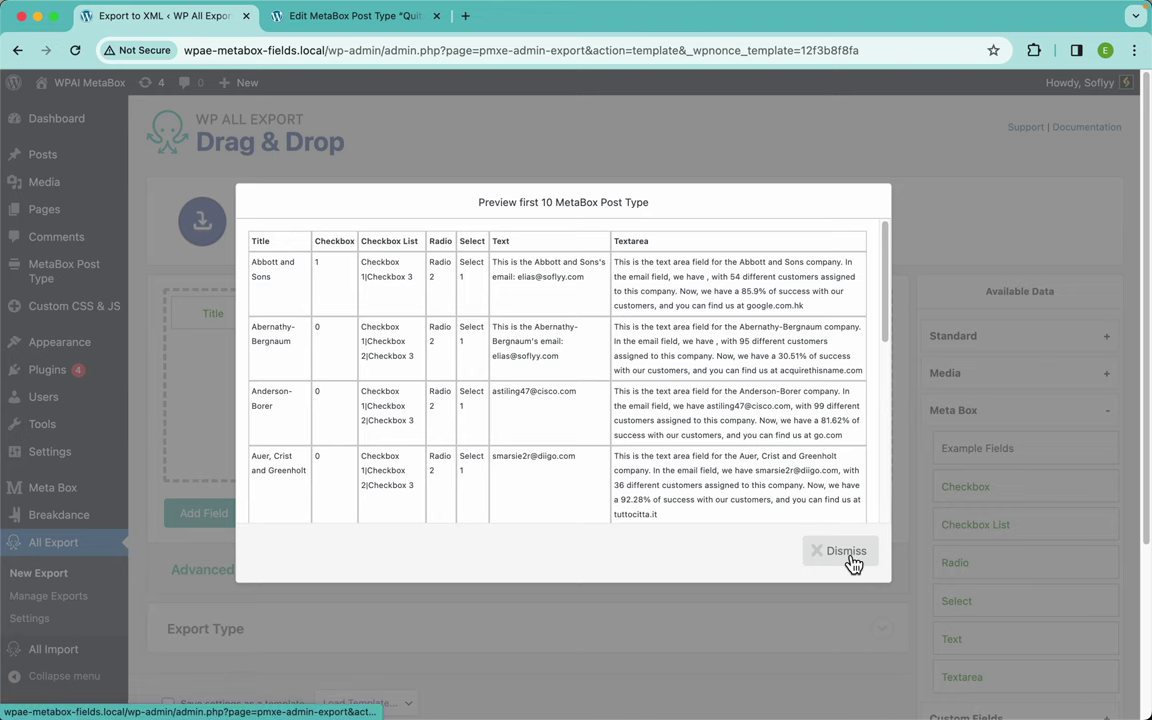
{"action": "left_click", "coordinate": [850, 561]}
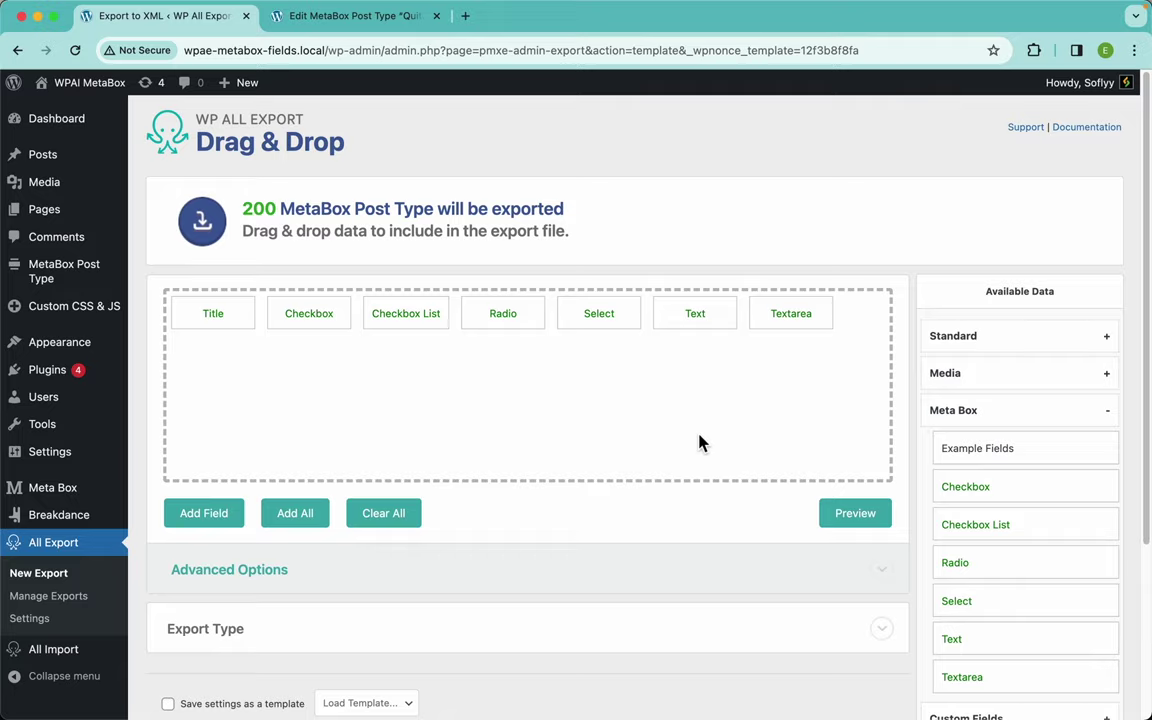
Preview the export again and examine the separator between values in the Checkbox List column
{"action": "left_click", "coordinate": [866, 520]}
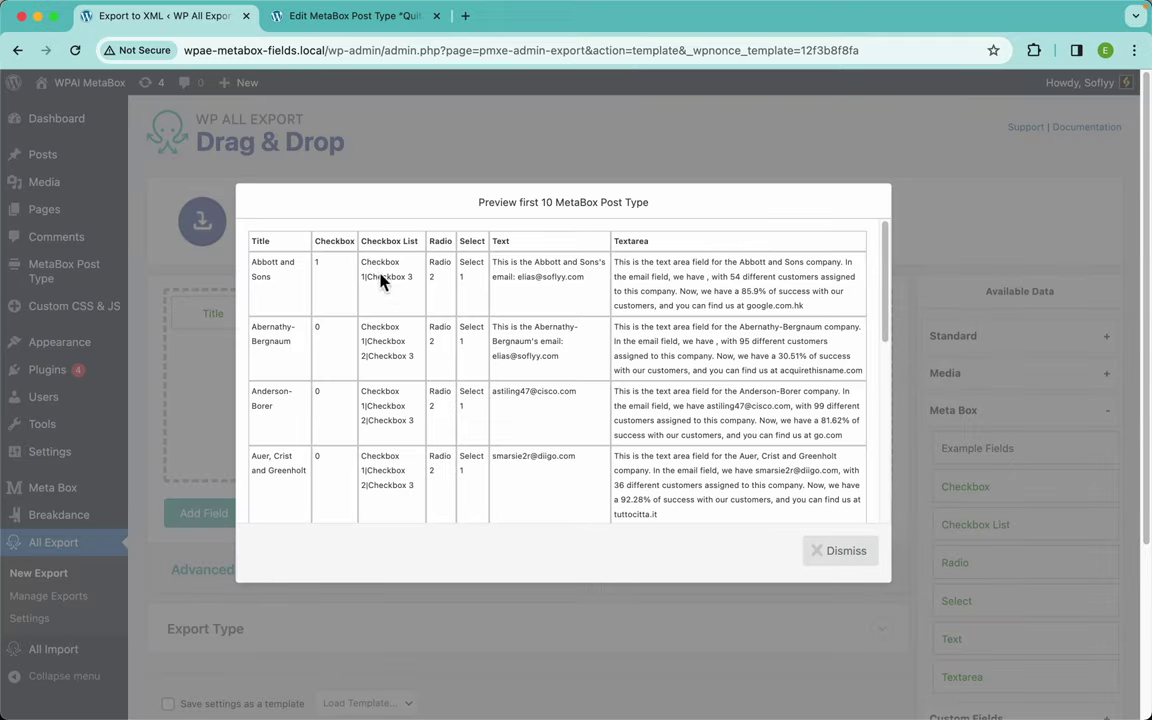
{"action": "scroll", "coordinate": [386, 285], "scroll_direction": "up", "scroll_amount": 5}
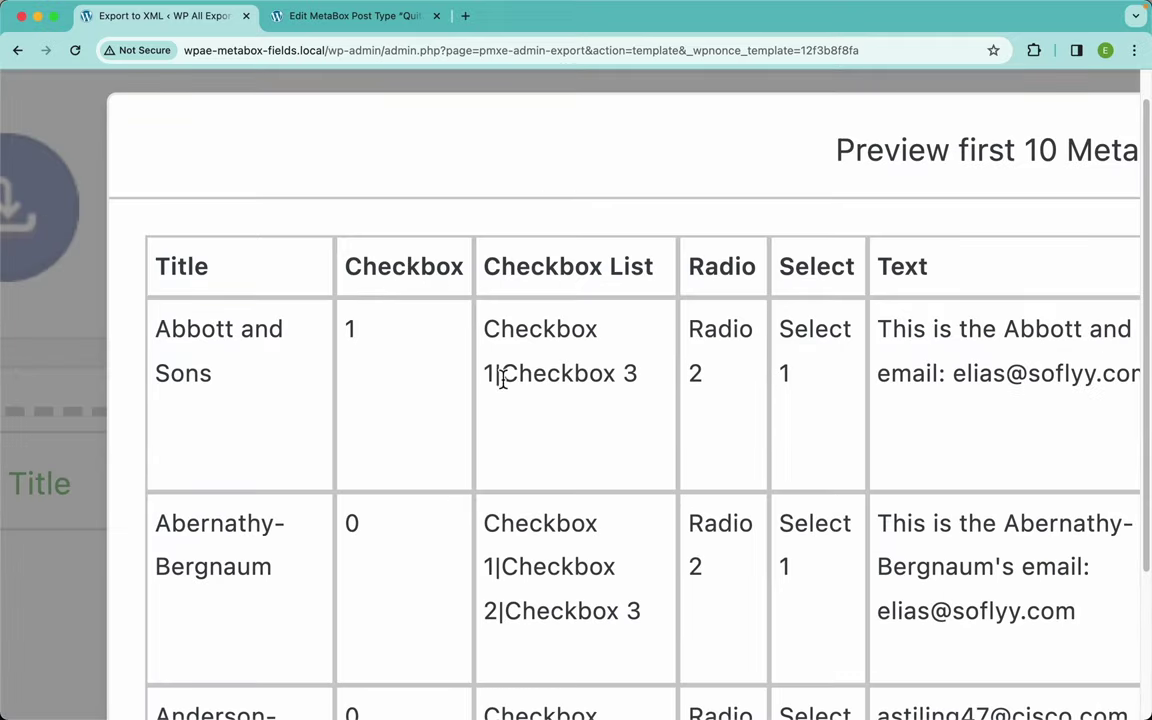
{"action": "left_click_drag", "start_coordinate": [503, 375], "coordinate": [496, 375]}
{"action": "scroll", "coordinate": [584, 474], "scroll_direction": "down", "scroll_amount": 5}
{"action": "left_click", "coordinate": [864, 556]}
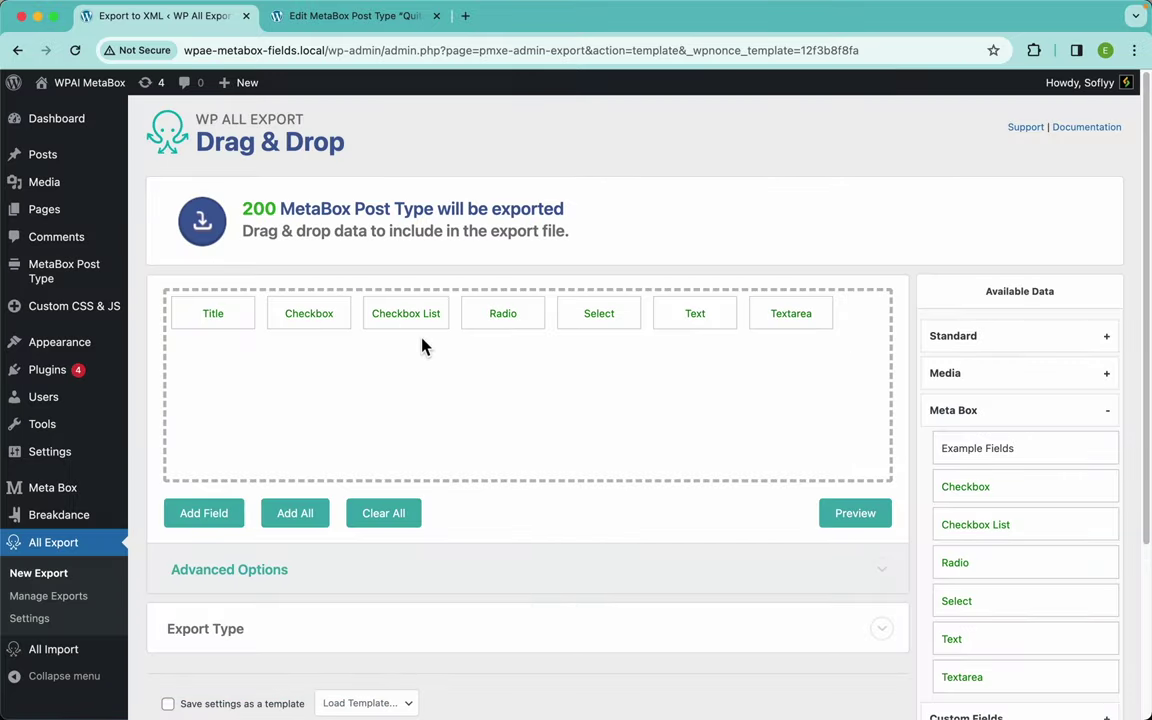
Open the Checkbox List column for editing and begin a PHP function change_pipe ($data) { in its function editor
{"action": "left_click", "coordinate": [392, 321]}
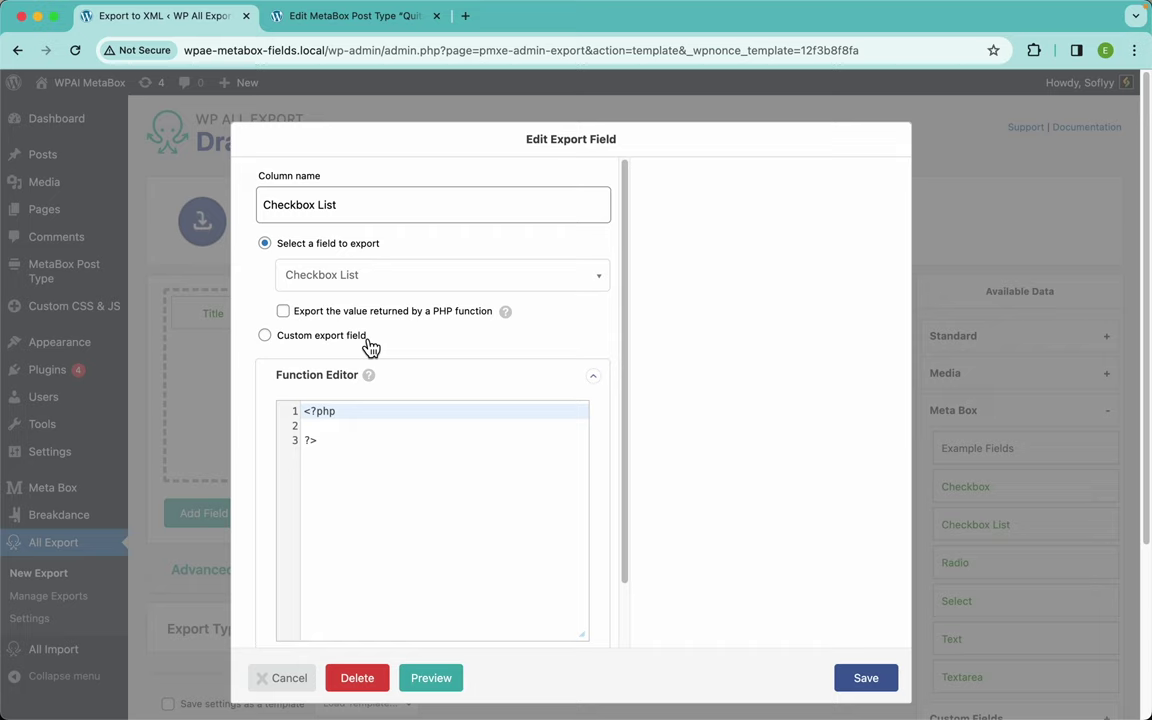
{"action": "left_click", "coordinate": [327, 439]}
{"action": "key", "text": "Up"}
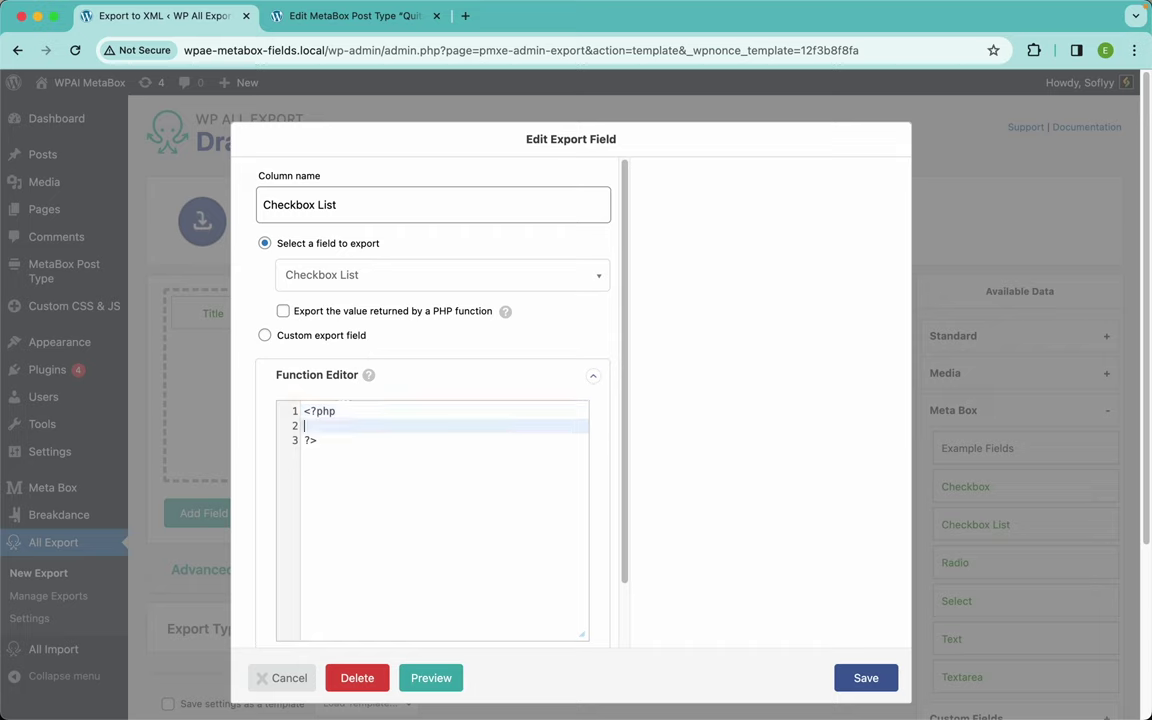
{"action": "key", "text": "Return"}
{"action": "key", "text": "Return"}
{"action": "key", "text": "Up"}
{"action": "type", "text": "function "}
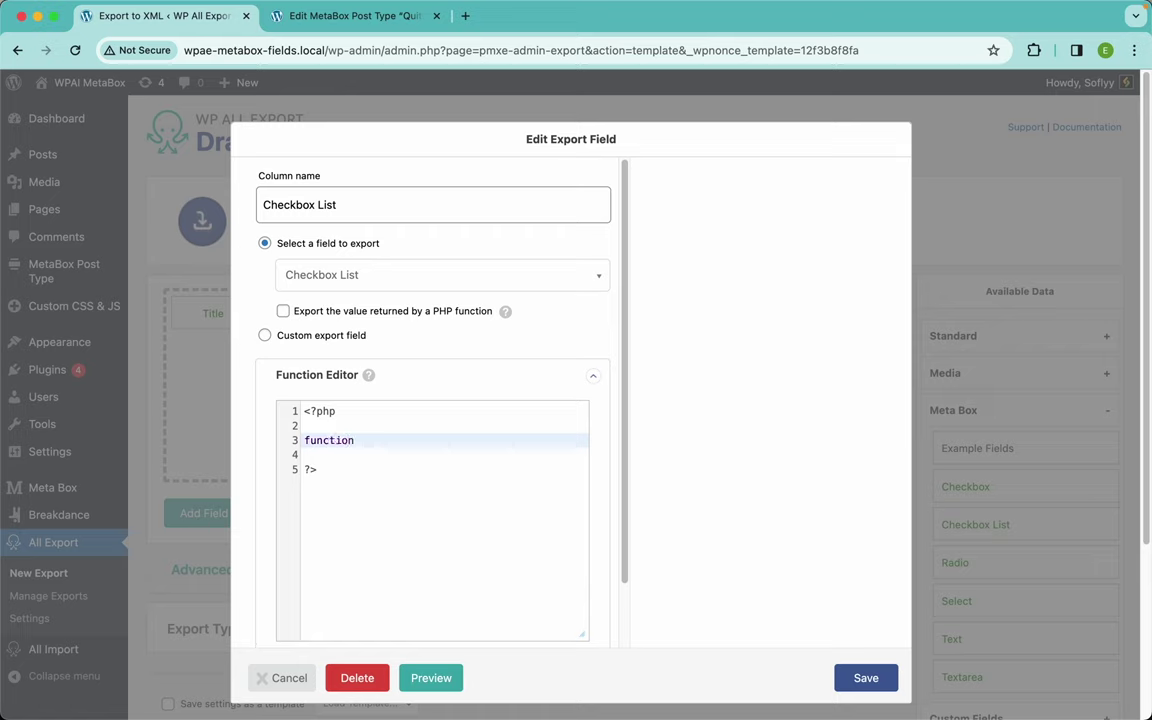
{"action": "type", "text": "change_pipe ($data"}
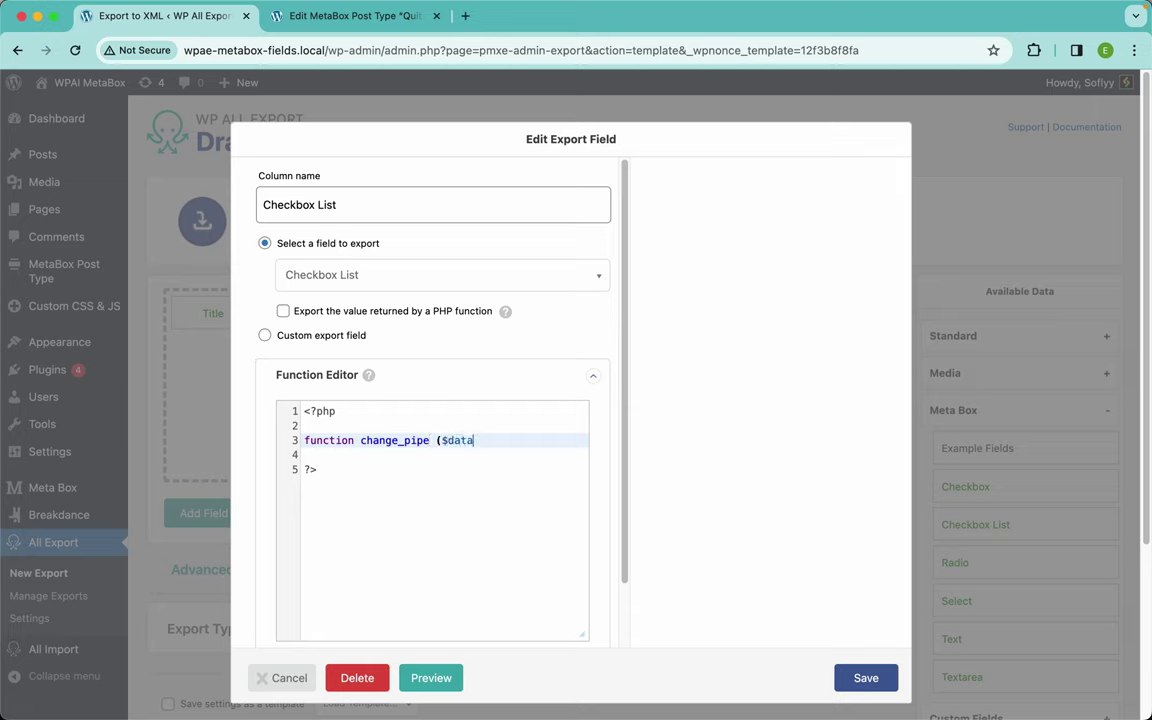
{"action": "type", "text": ") {"}
{"action": "key", "text": "Return"}
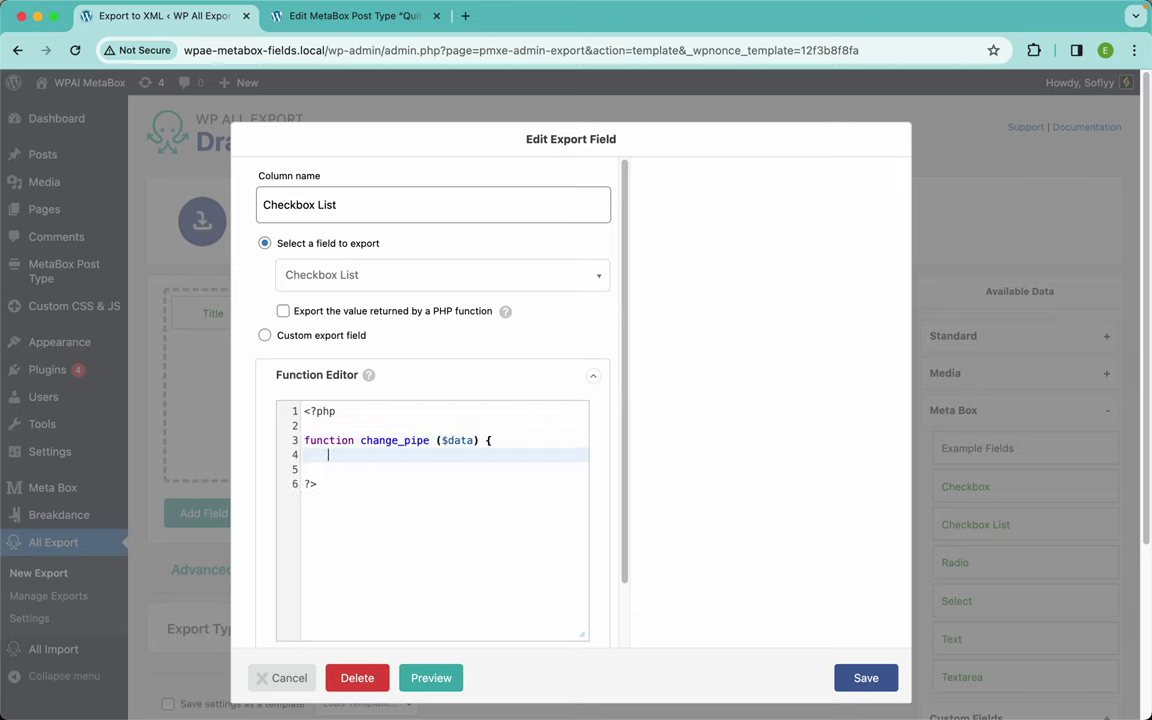
Make change_pipe return str_replace("|", ", ", $data);, close the function, and save the functions
{"action": "type", "text": "return str_replace(\"|\", "}
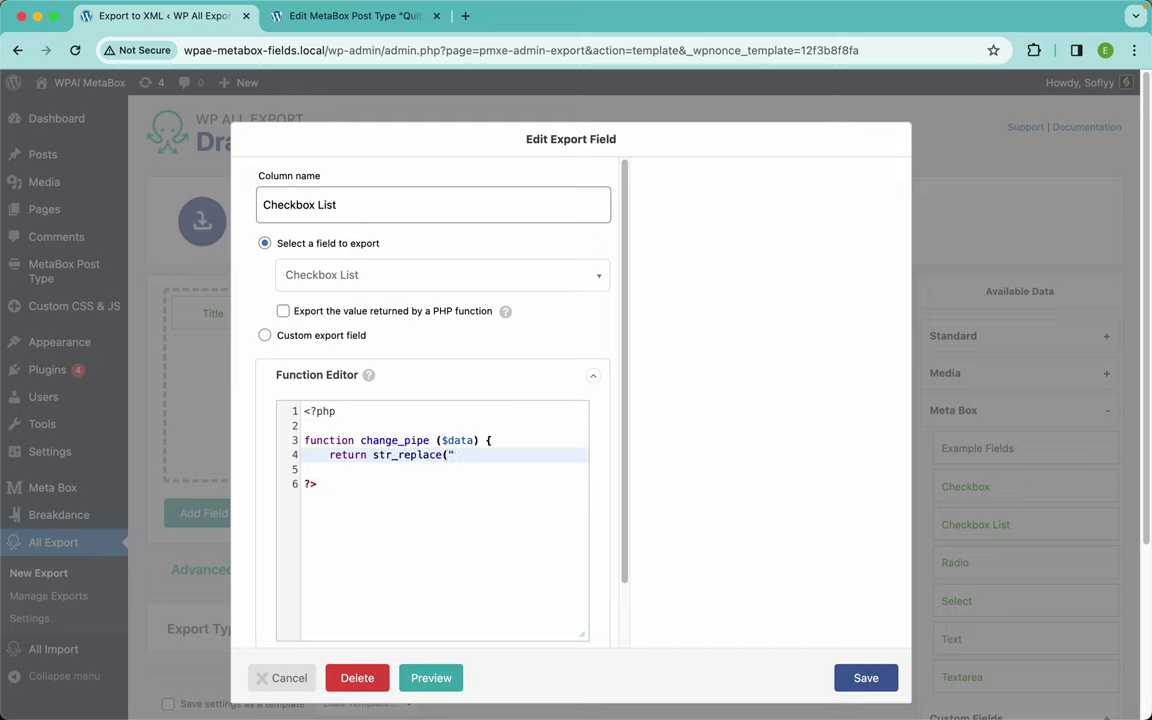
{"action": "type", "text": "\", \", $data);"}
{"action": "key", "text": "Return"}
{"action": "type", "text": "}"}
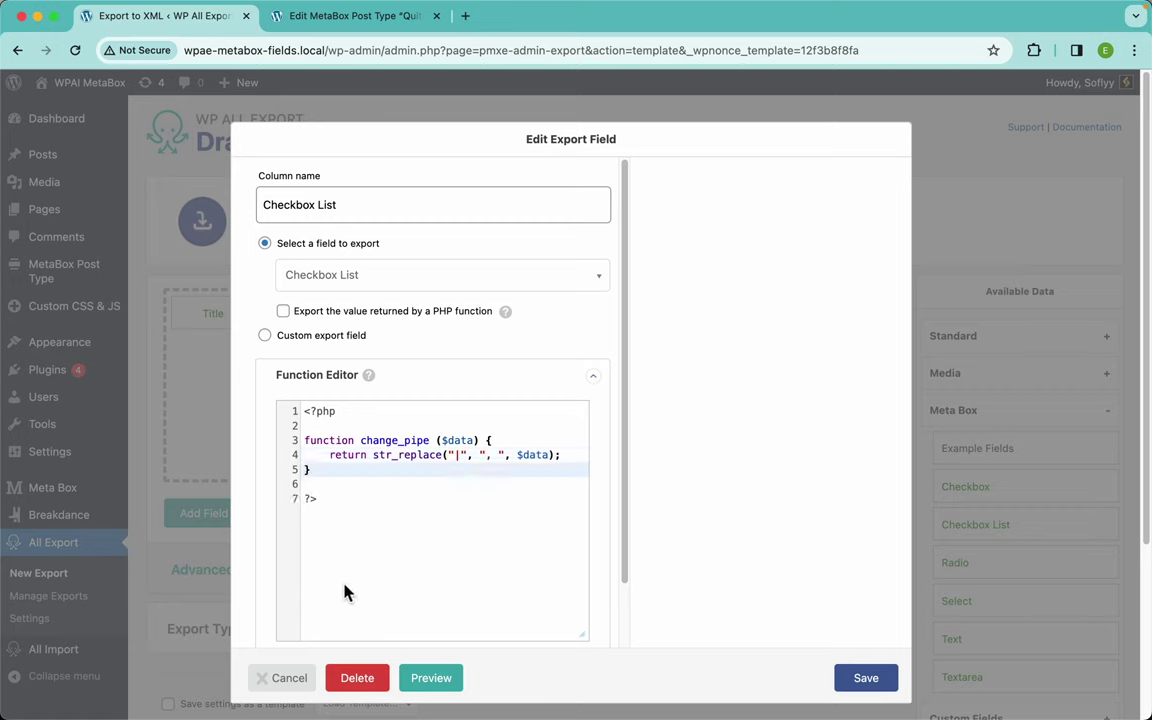
{"action": "scroll", "coordinate": [344, 592], "scroll_direction": "down", "scroll_amount": 2}
{"action": "left_click", "coordinate": [346, 617]}
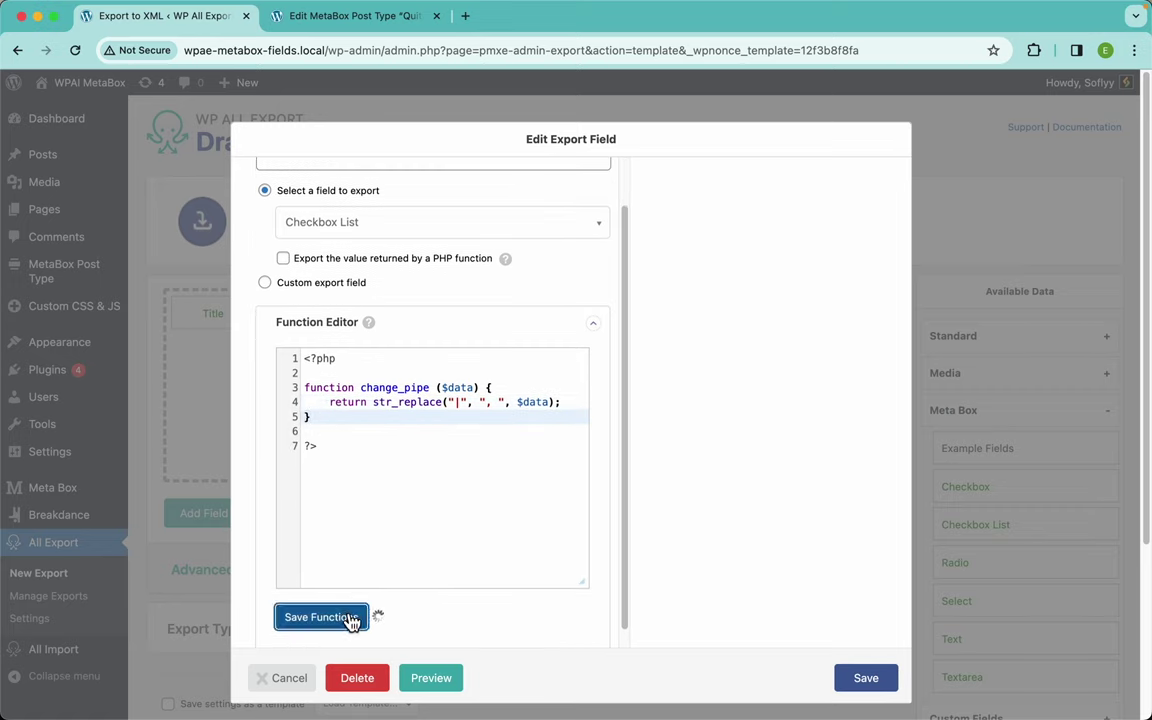
Export the Checkbox List value returned by the PHP function change_pipe and save the field
{"action": "double_click", "coordinate": [395, 387]}
{"action": "key", "text": "ctrl+c"}
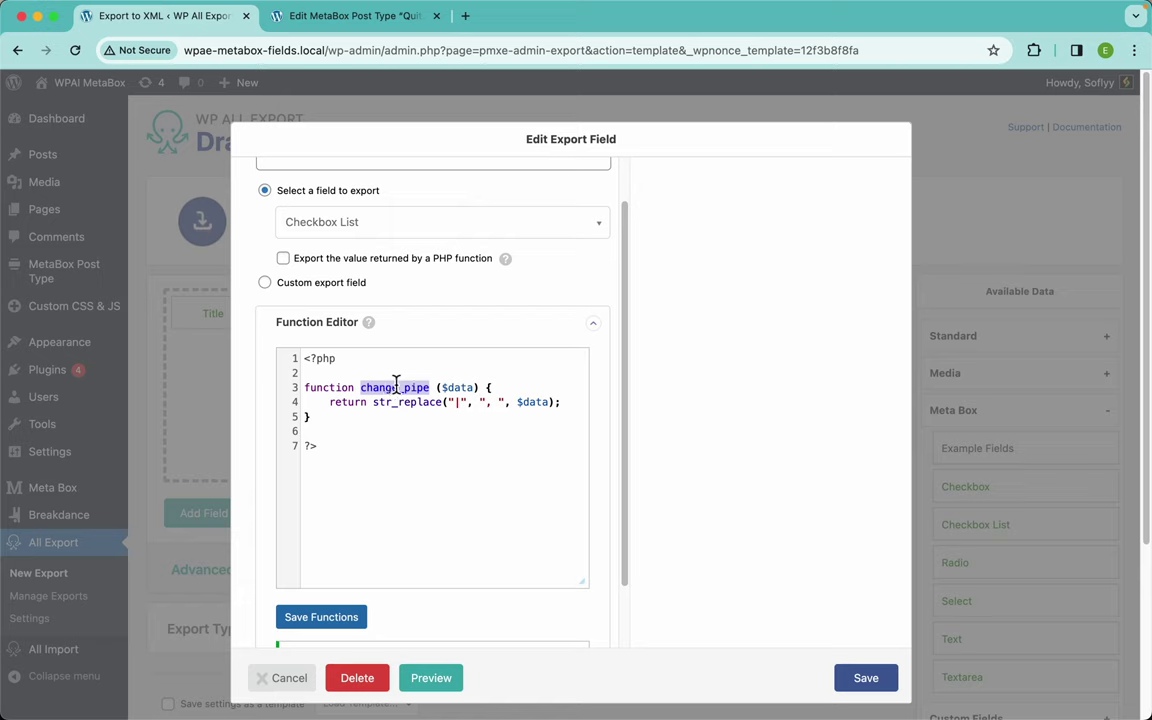
{"action": "left_click", "coordinate": [340, 266]}
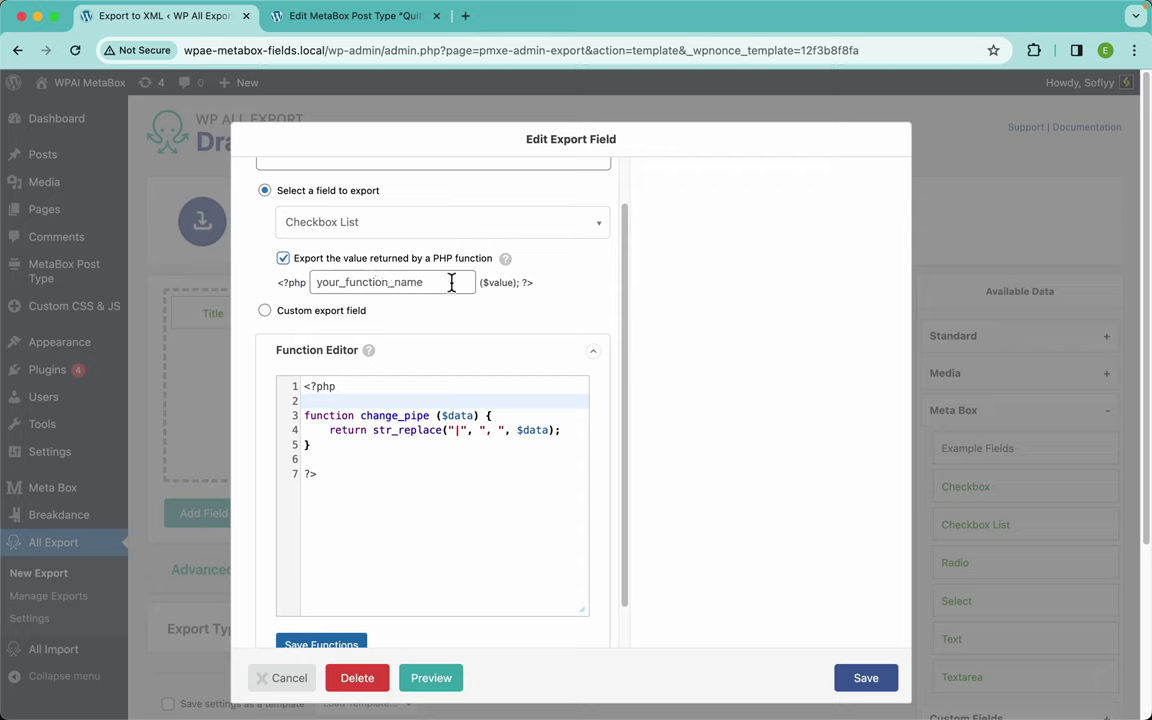
{"action": "left_click", "coordinate": [404, 284]}
{"action": "key", "text": "ctrl+v"}
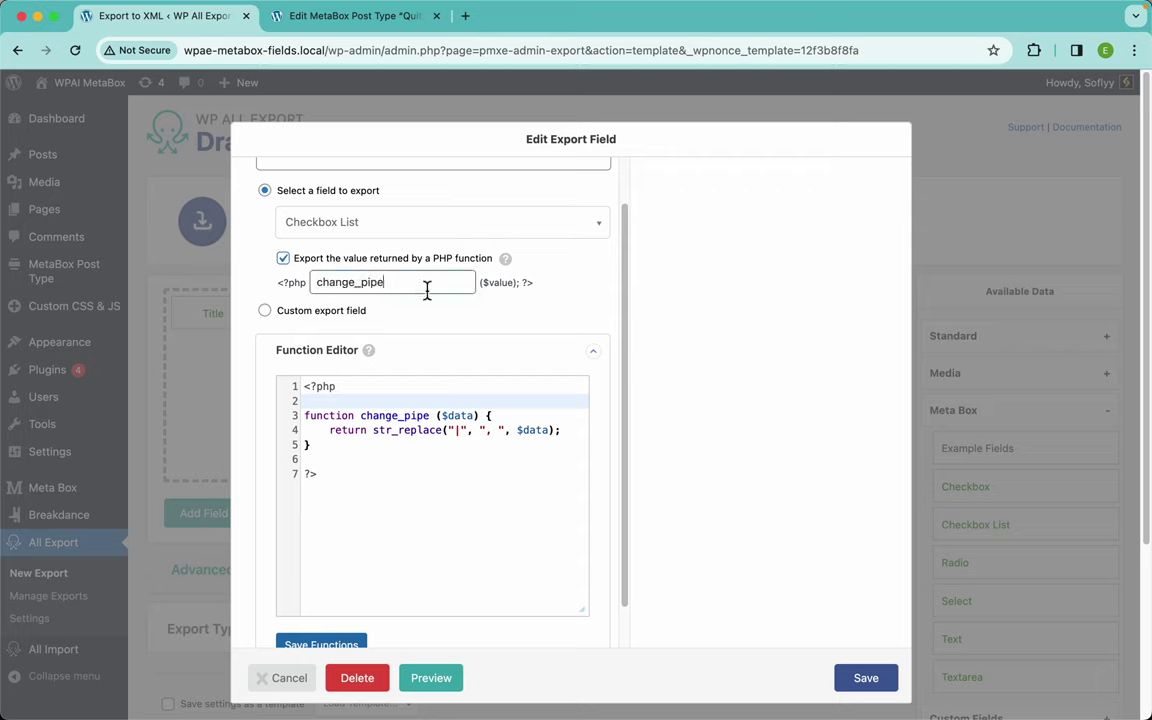
{"action": "left_click", "coordinate": [872, 679]}
Preview the export twice, examining the Checkbox List separators and the Checkbox column's values, and close each preview
{"action": "left_click", "coordinate": [849, 518]}
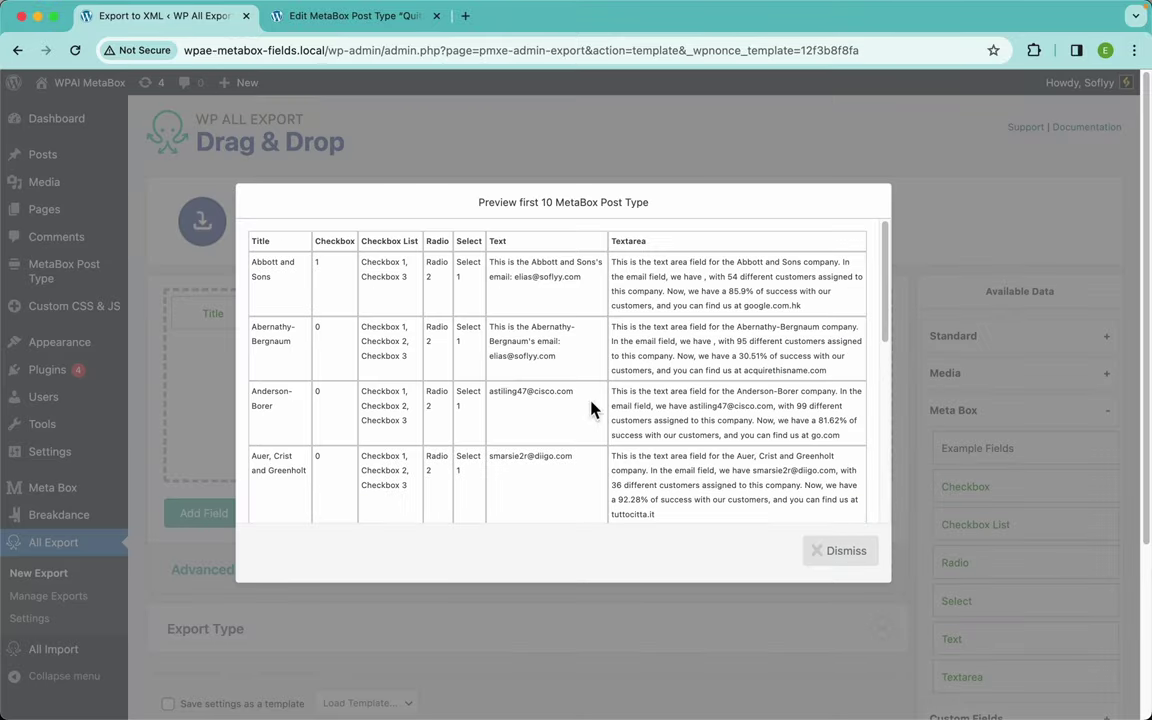
{"action": "scroll", "coordinate": [403, 277], "scroll_direction": "up", "scroll_amount": 5}
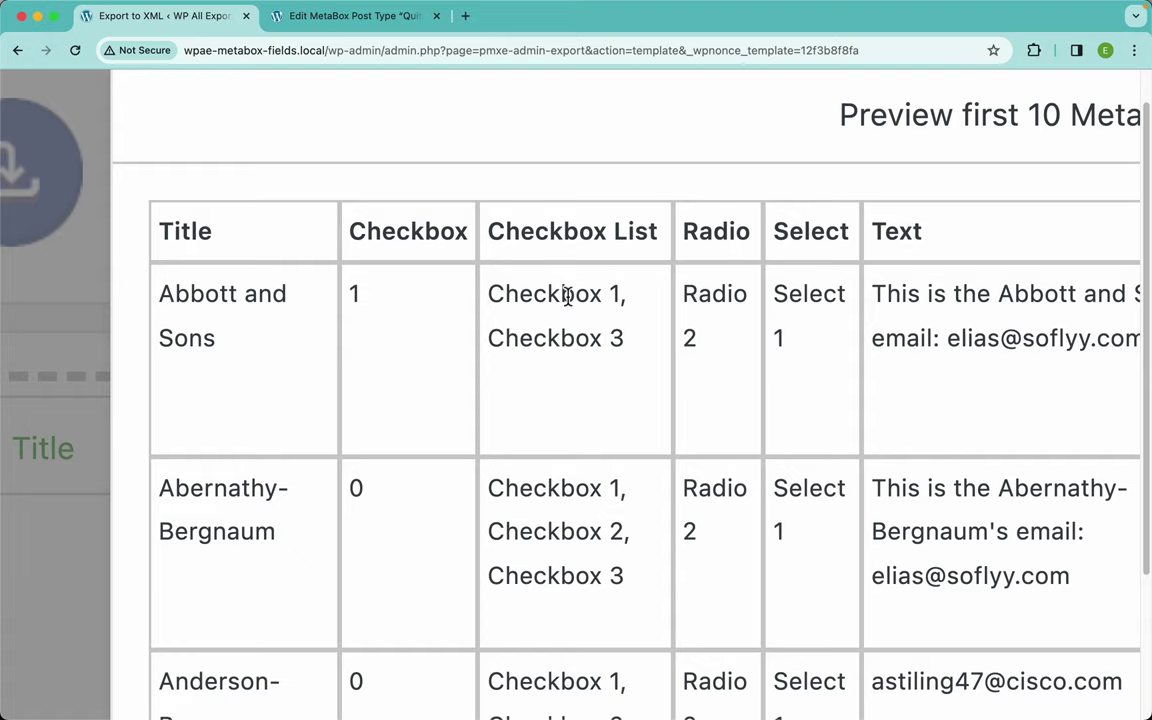
{"action": "scroll", "coordinate": [790, 326], "scroll_direction": "right", "scroll_amount": 4}
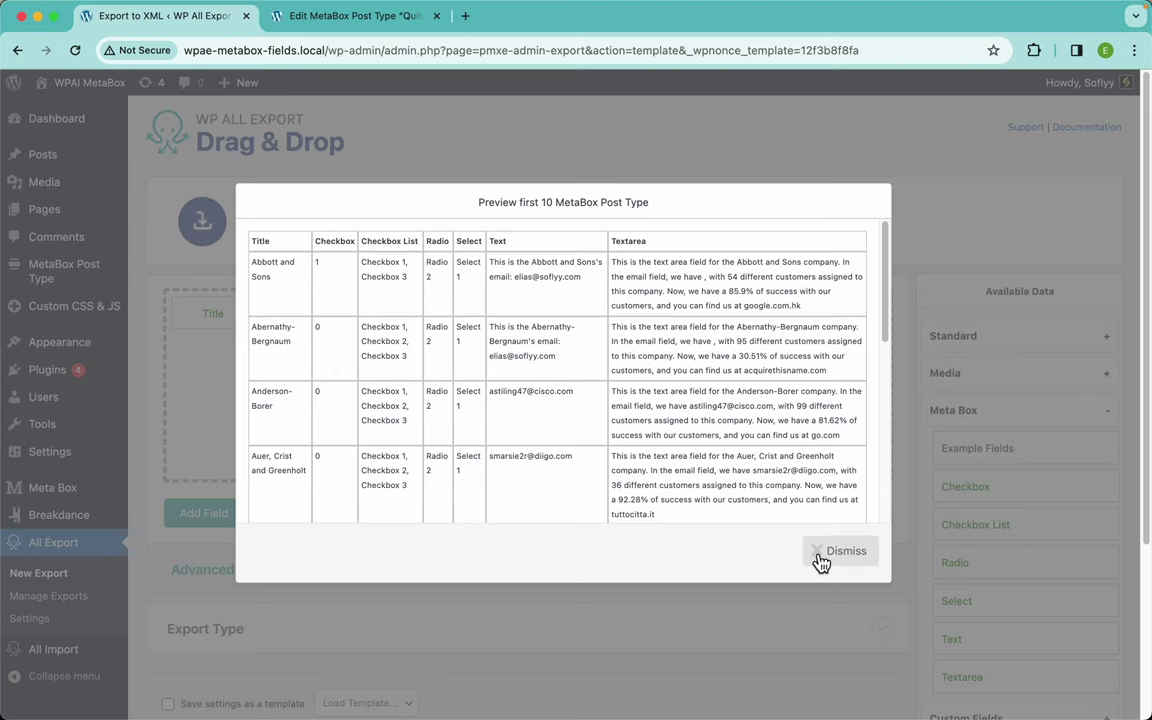
{"action": "left_click", "coordinate": [822, 558]}
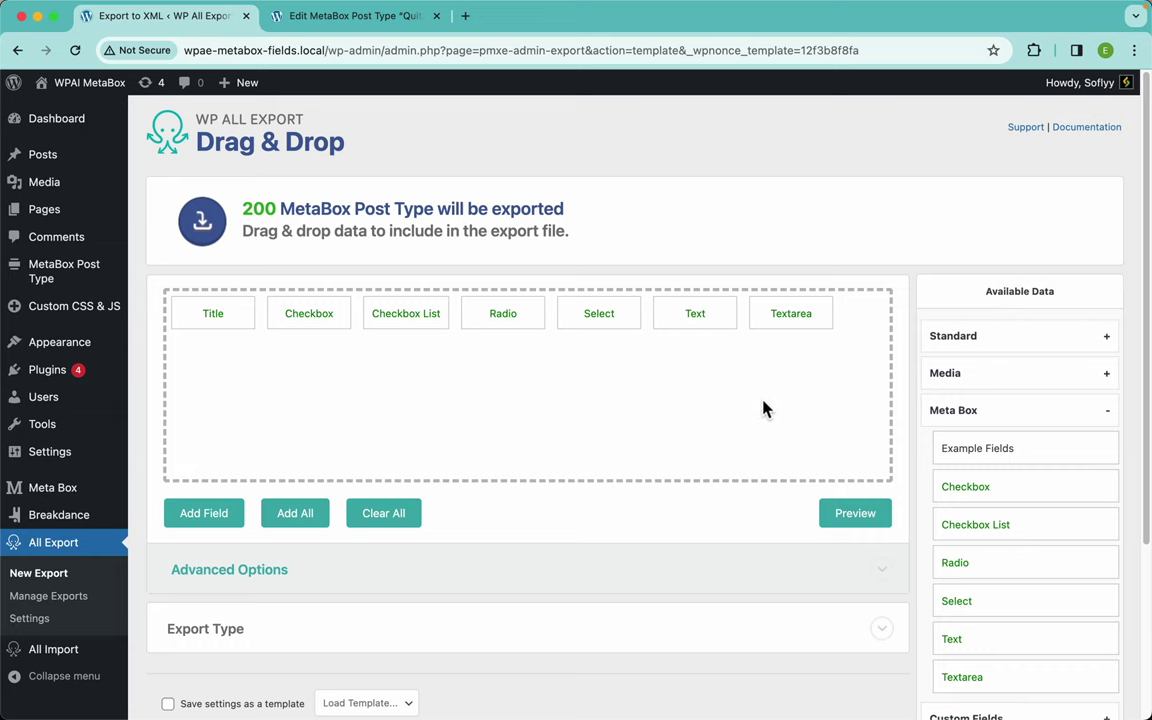
{"action": "left_click", "coordinate": [855, 520]}
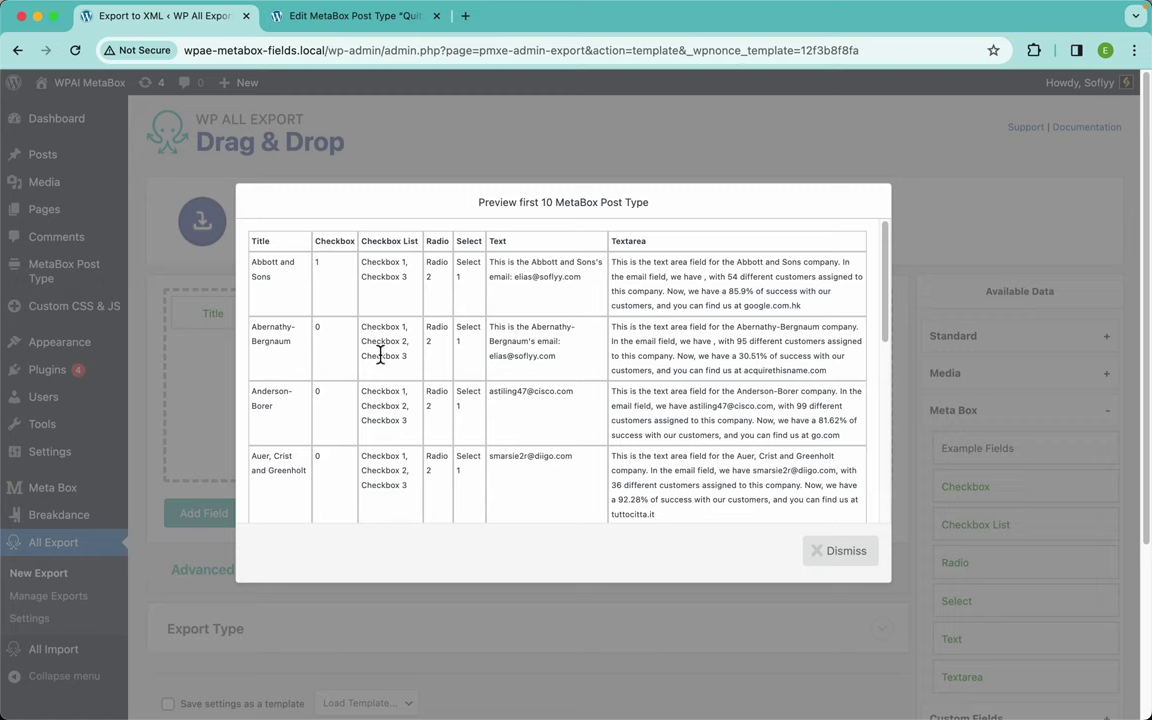
{"action": "left_click", "coordinate": [832, 553]}
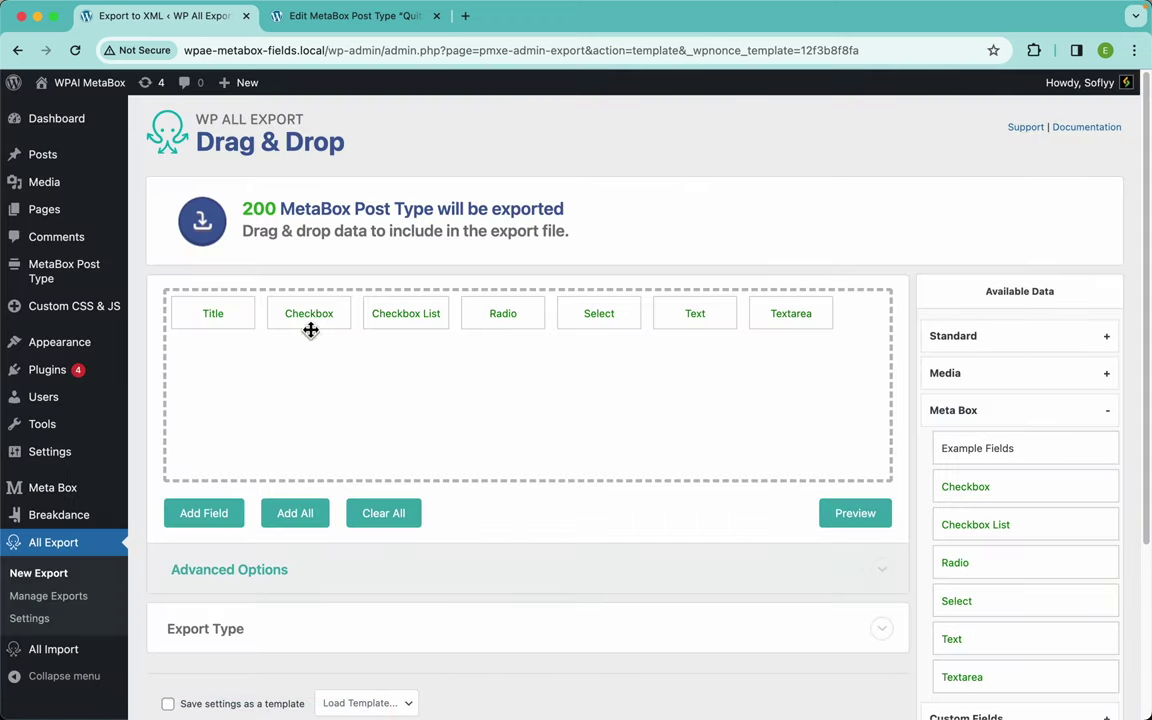
Open the Checkbox column for editing and begin a function fix_checkbox ($data) { above change_pipe
{"action": "left_click", "coordinate": [316, 314]}
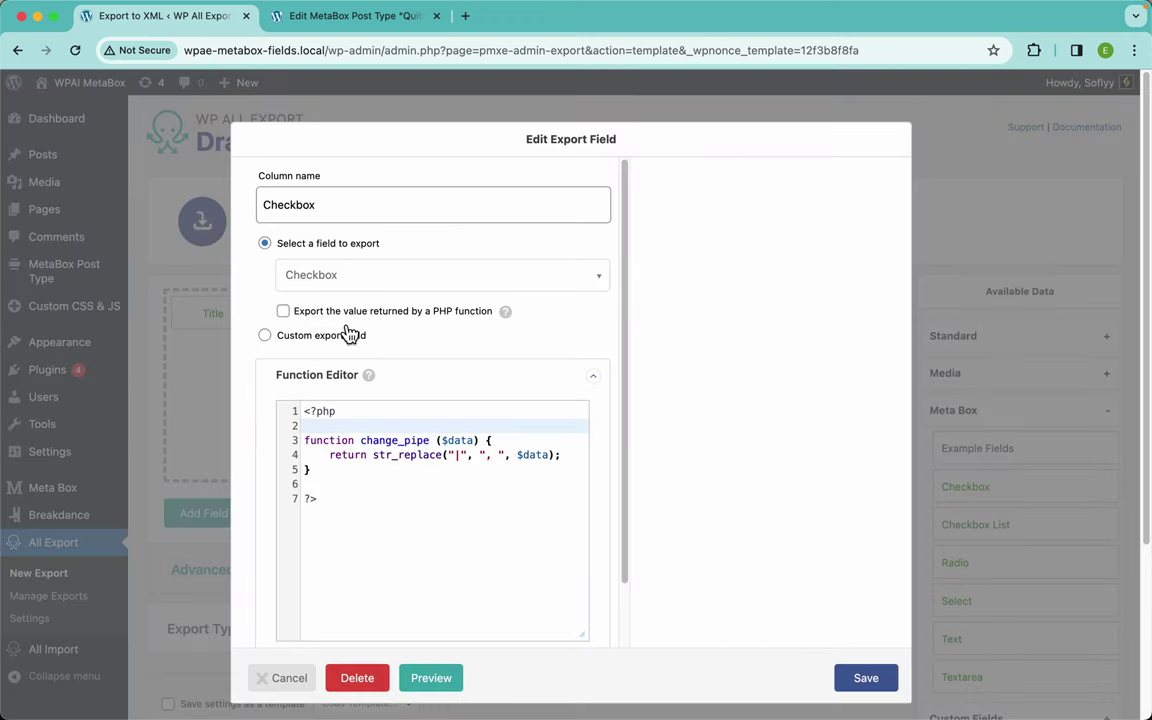
{"action": "left_click", "coordinate": [304, 426]}
{"action": "key", "text": "Return"}
{"action": "key", "text": "Return"}
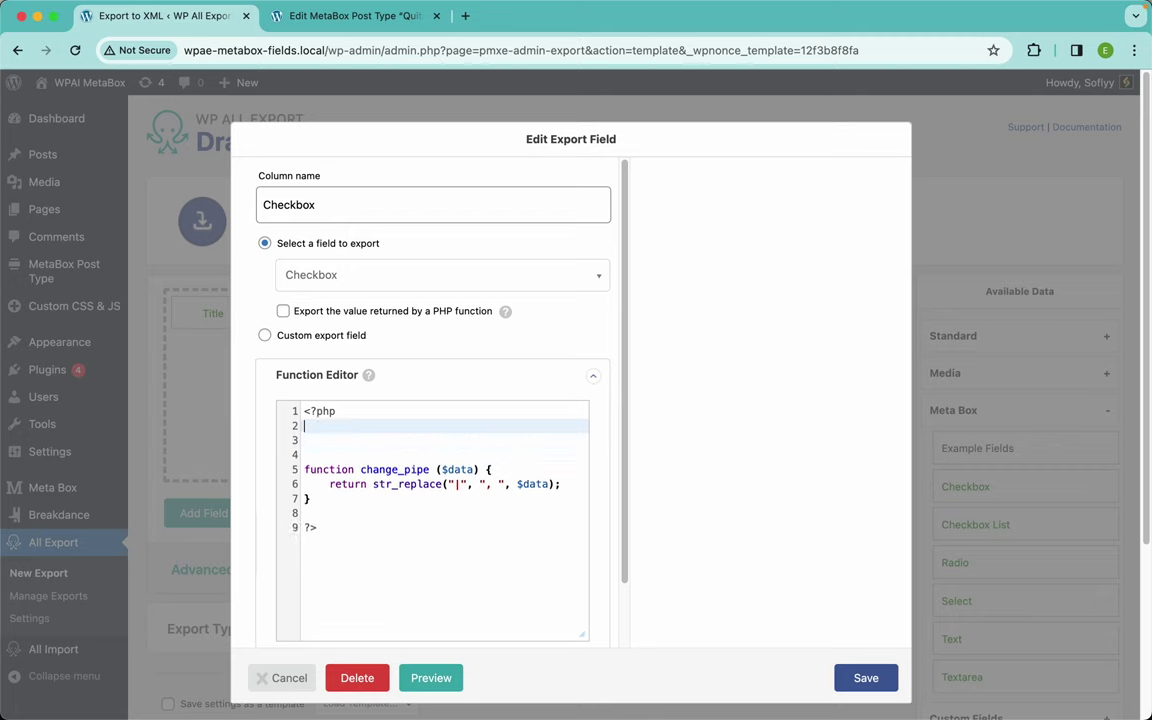
{"action": "key", "text": "Return"}
{"action": "type", "text": "function "}
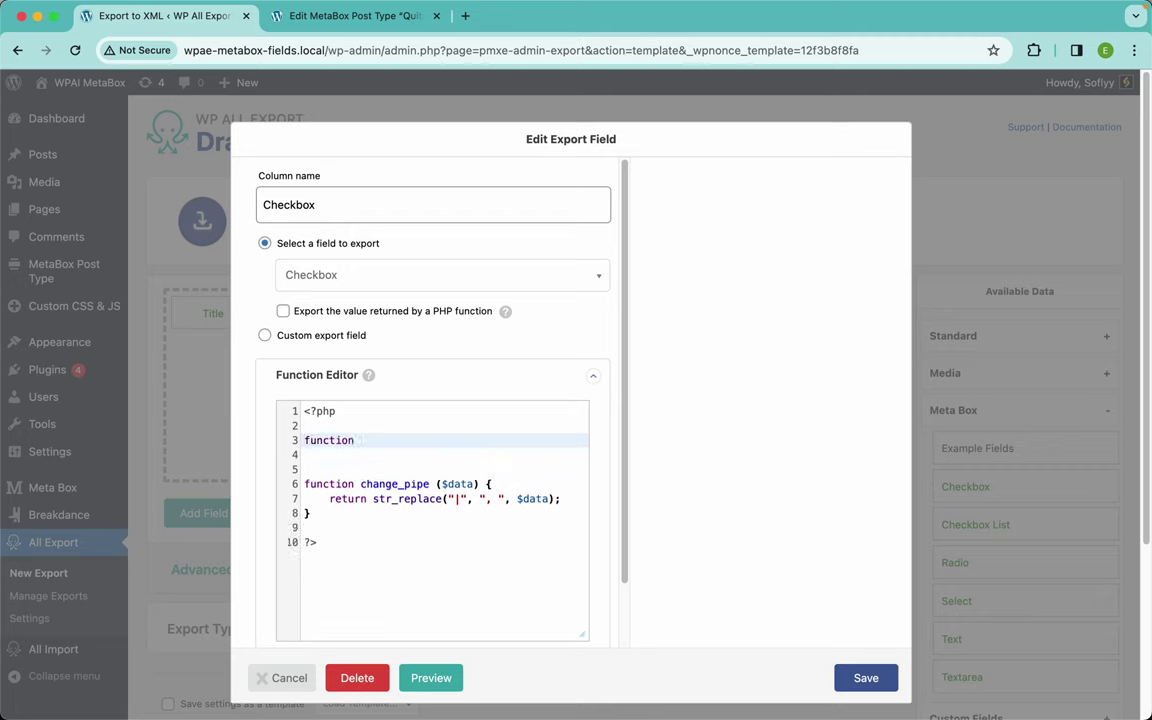
{"action": "type", "text": "fix_checkbox ($data) {"}
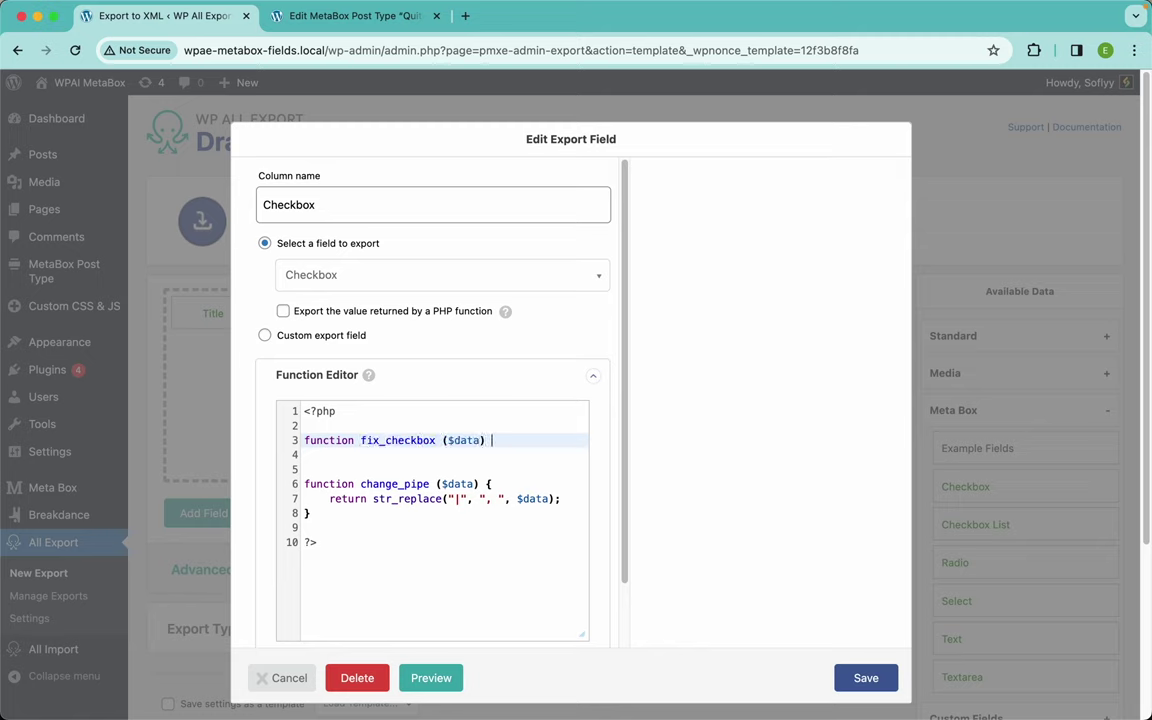
Add a switch on $data inside fix_checkbox with a case '1' that returns 'Enabled'
{"action": "key", "text": "Return"}
{"action": "type", "text": "swit"}
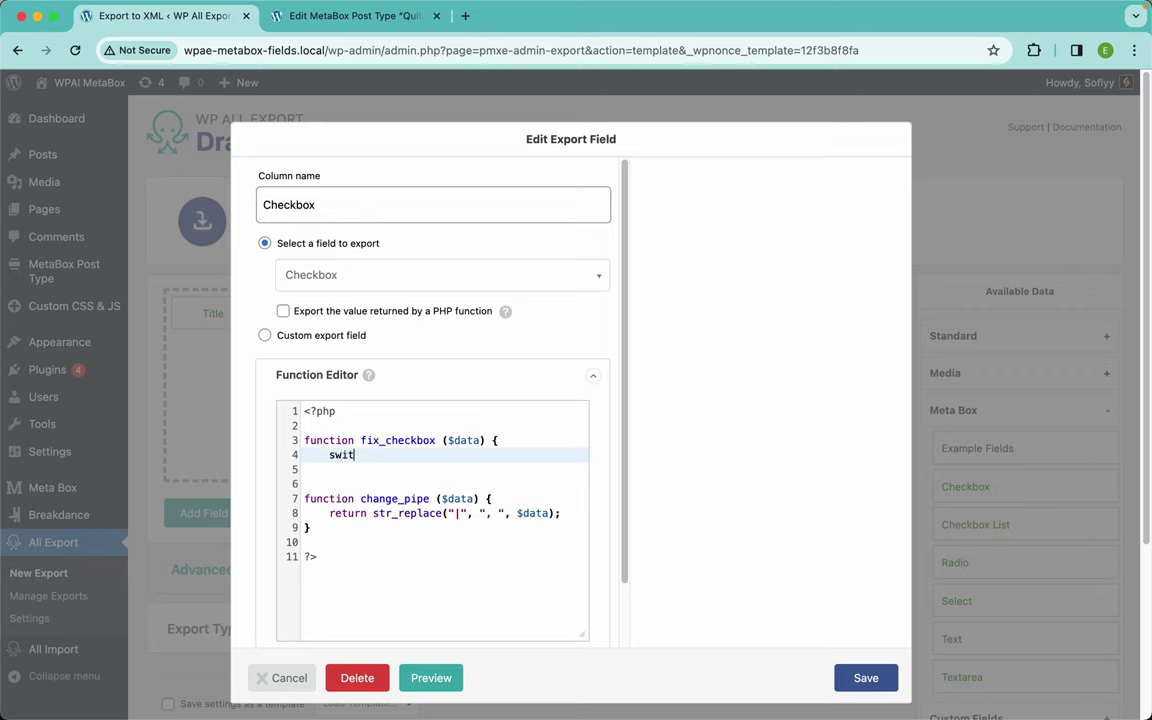
{"action": "type", "text": "ch ($data) {"}
{"action": "key", "text": "Return"}
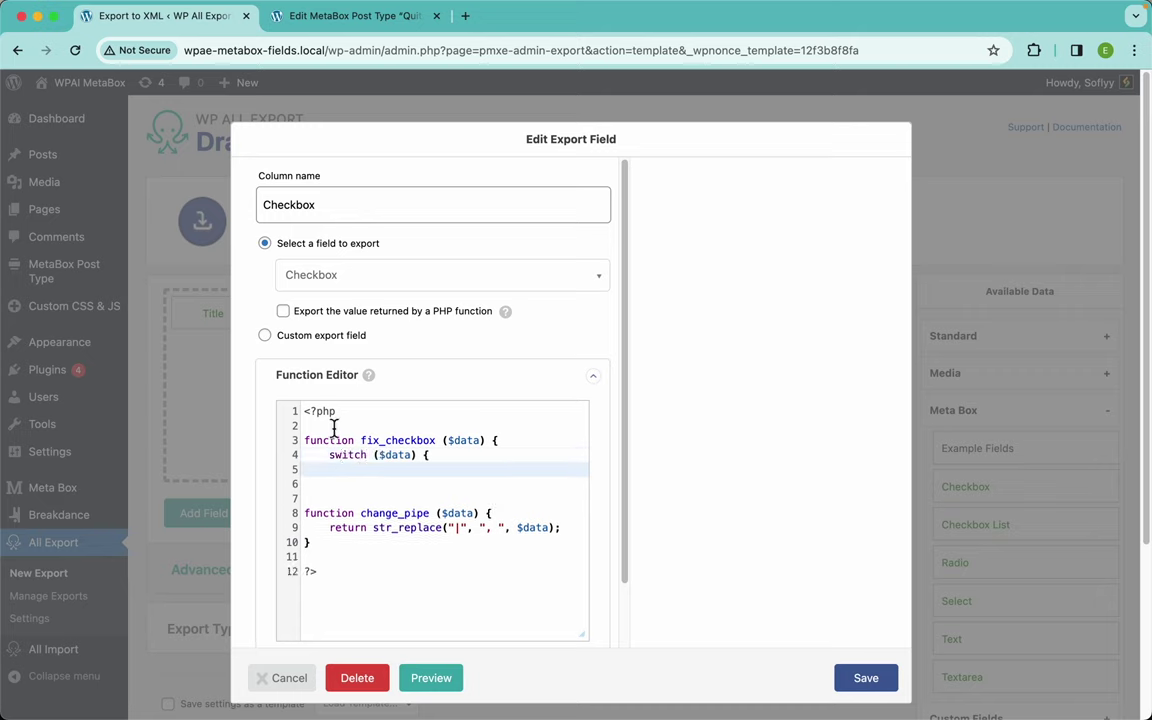
{"action": "type", "text": "case '1':"}
{"action": "key", "text": "Return"}
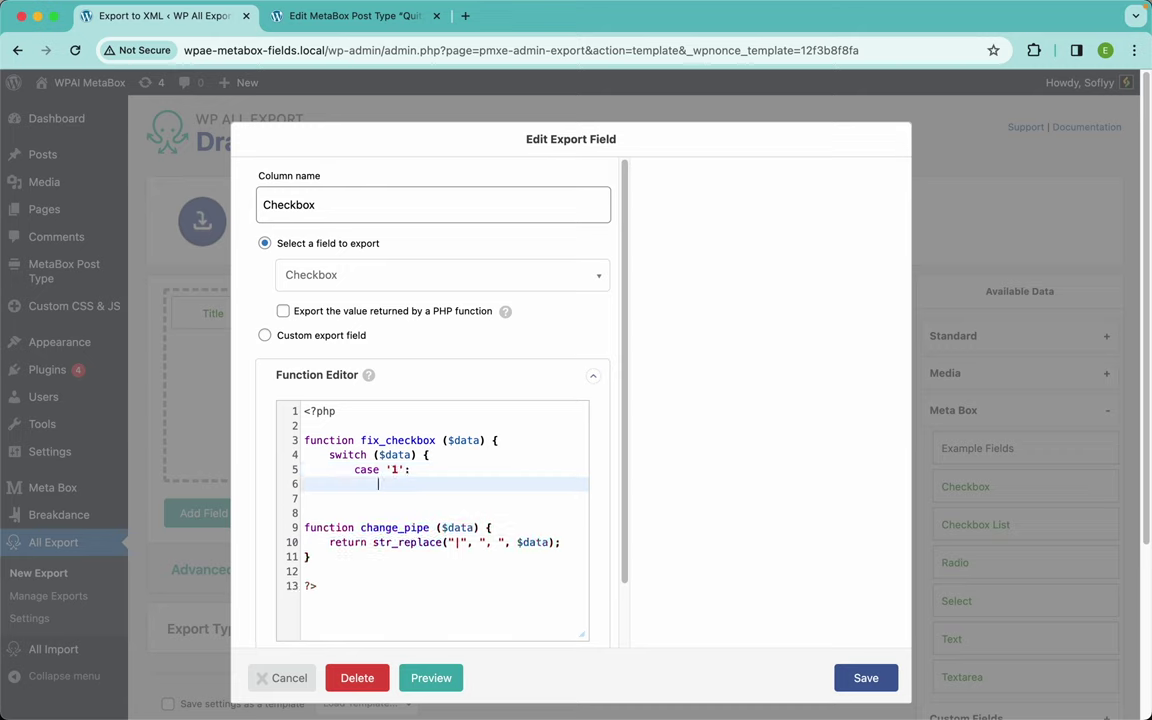
{"action": "type", "text": "return 'E"}
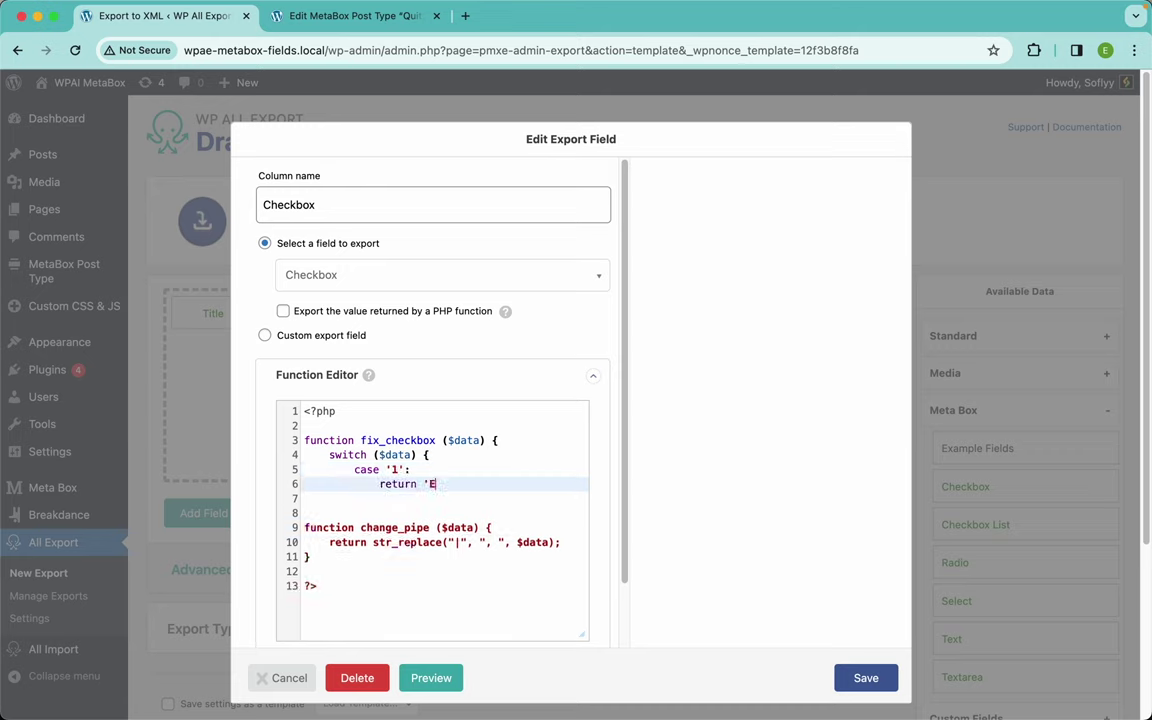
{"action": "type", "text": "nabled';"}
{"action": "key", "text": "Return"}
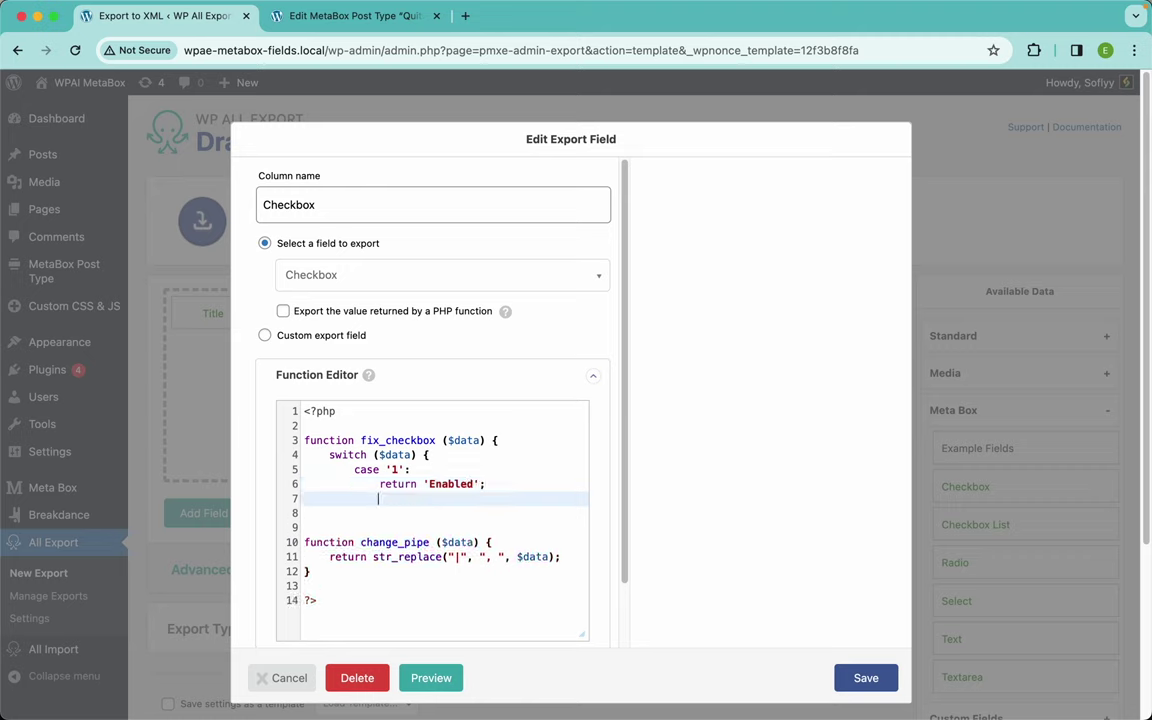
Add a case '0' to the switch in fix_checkbox that returns 'Not Enabled'
{"action": "type", "text": "case '0':"}
{"action": "key", "text": "Return"}
{"action": "type", "text": "ret"}
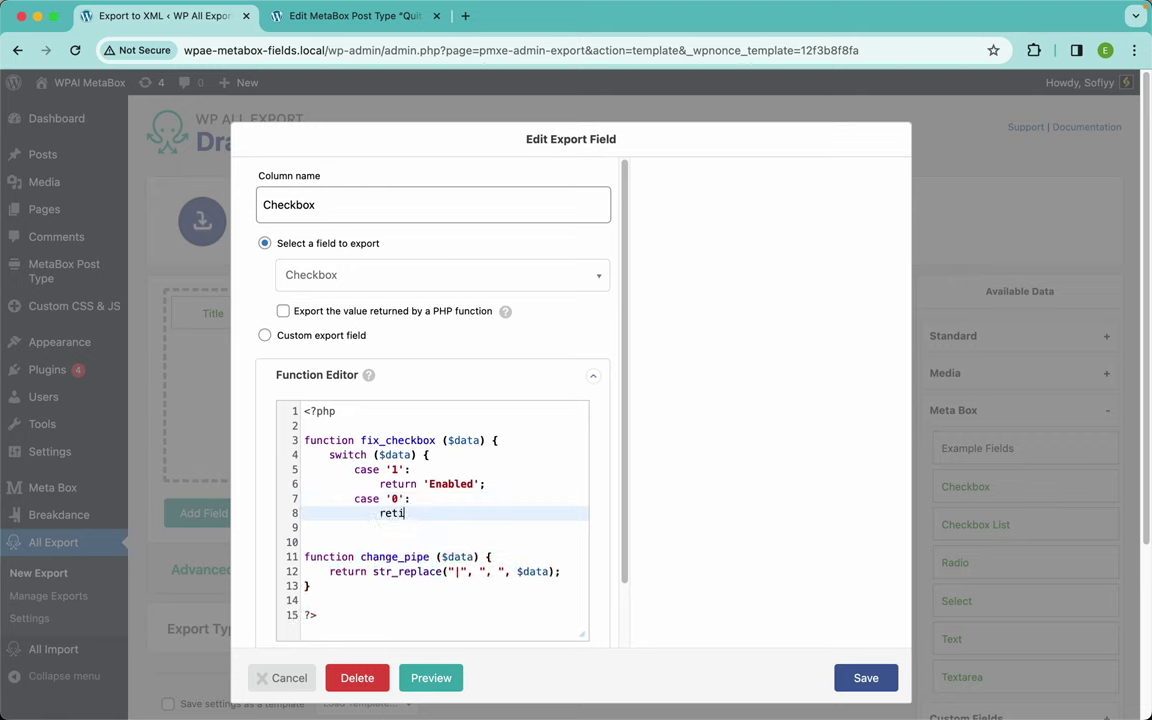
{"action": "type", "text": "urn '"}
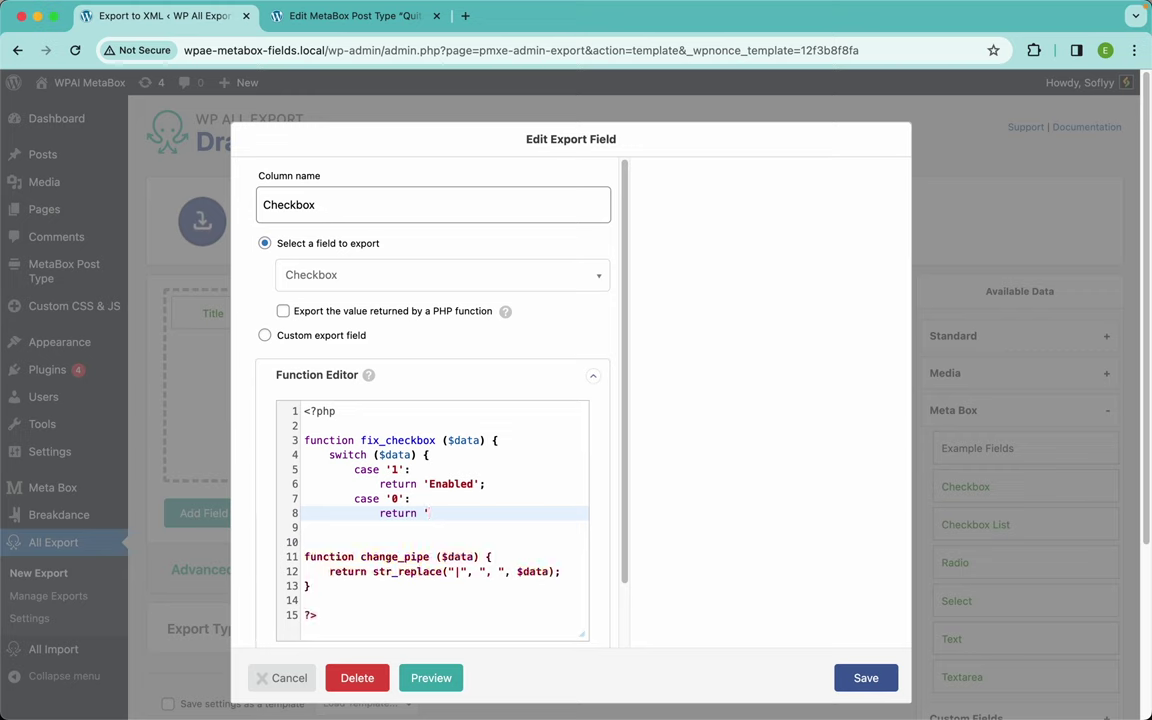
{"action": "type", "text": "Not Enabled';"}
Add a default case that returns $data and close the switch block in fix_checkbox
{"action": "key", "text": "Return"}
{"action": "type", "text": "default"}
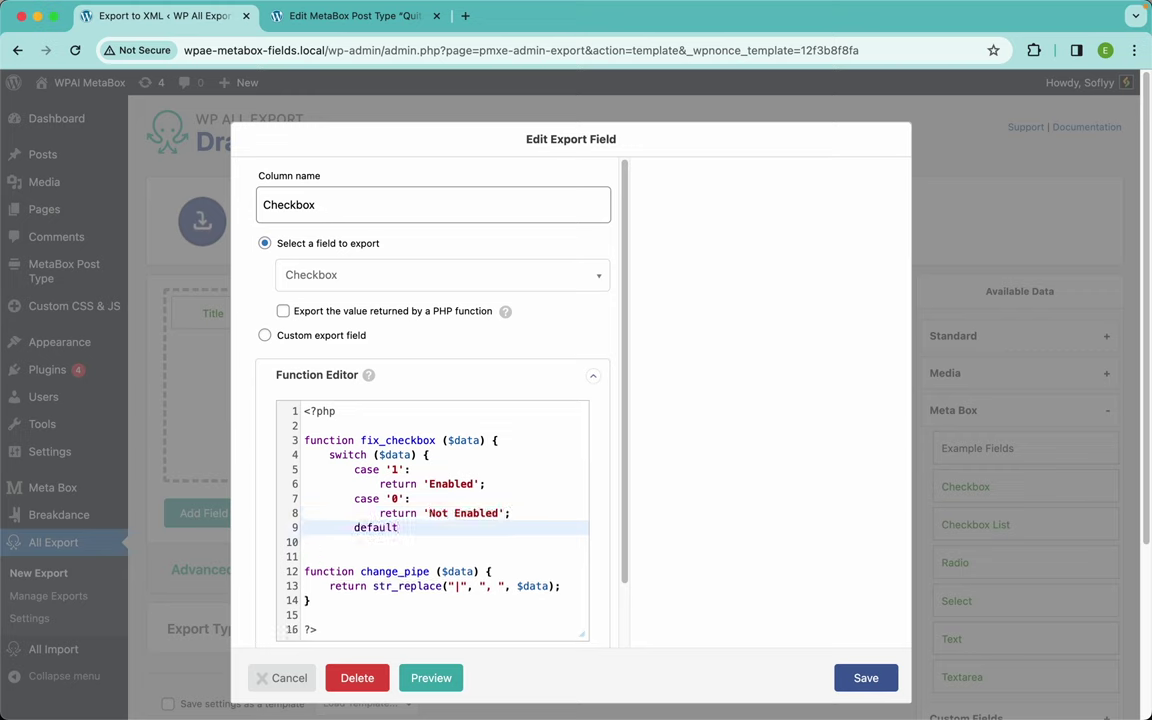
{"action": "type", "text": ":"}
{"action": "key", "text": "Return"}
{"action": "type", "text": "return $da"}
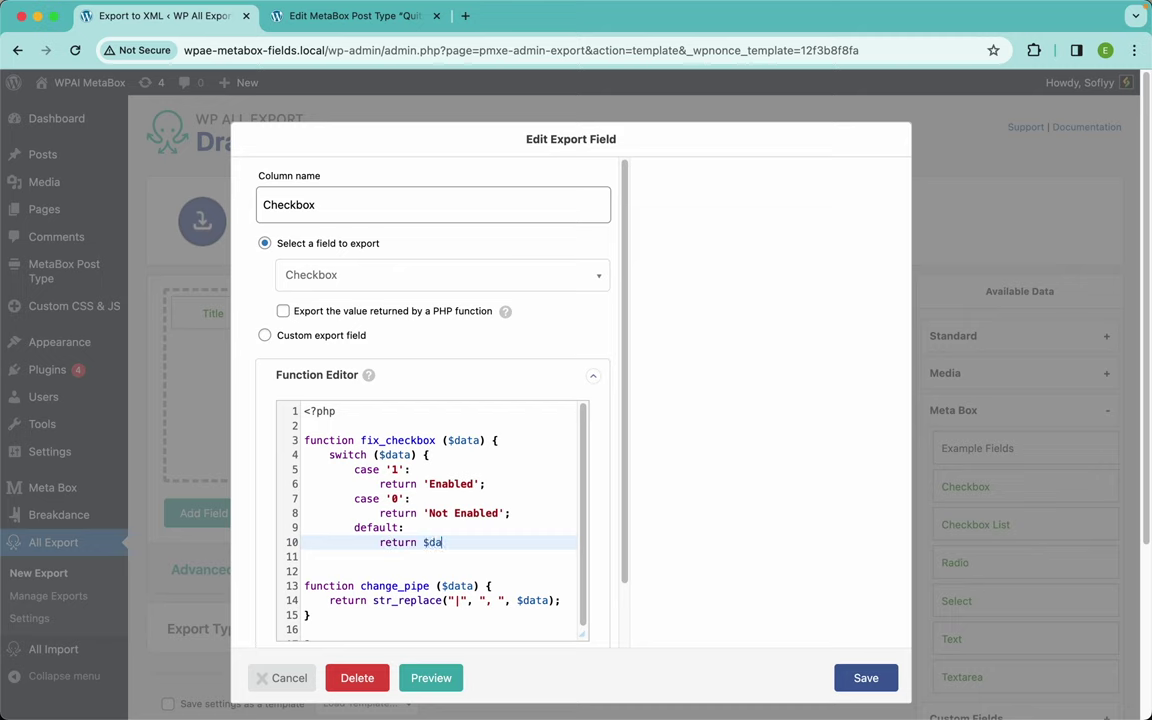
{"action": "type", "text": "ta;"}
{"action": "key", "text": "Return"}
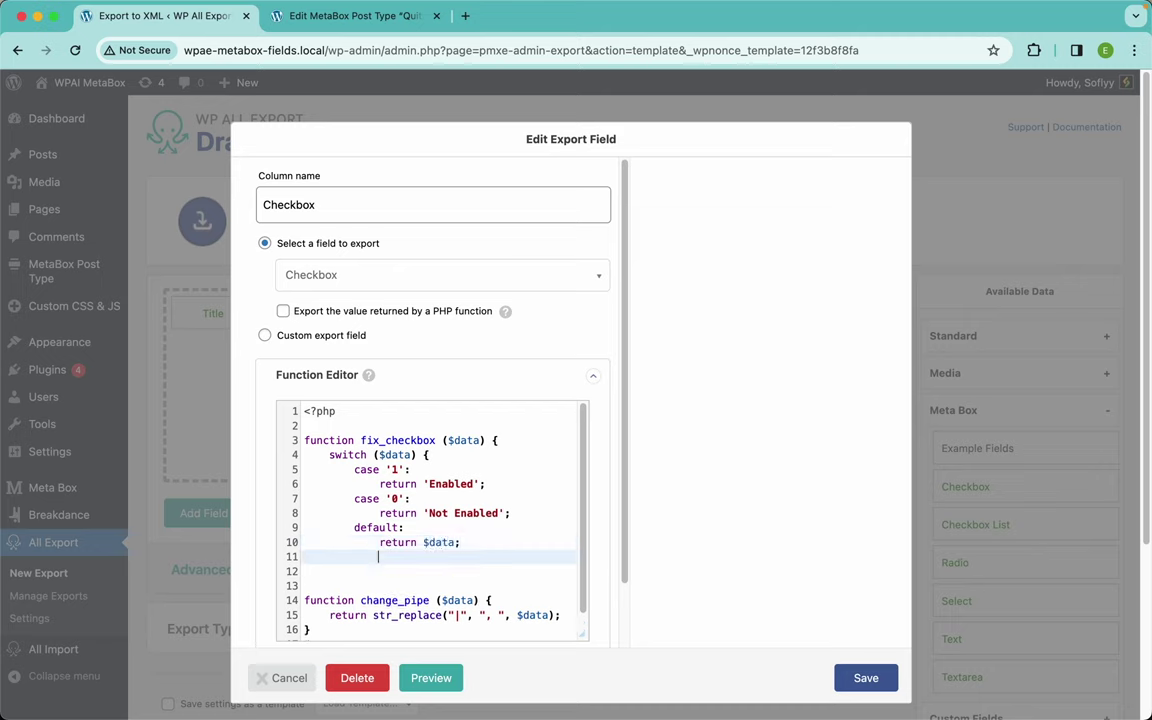
{"action": "type", "text": "}"}
Export the Checkbox value returned by the PHP function fix_checkbox, then save the functions and the field
{"action": "double_click", "coordinate": [397, 440]}
{"action": "key", "text": "super+c"}
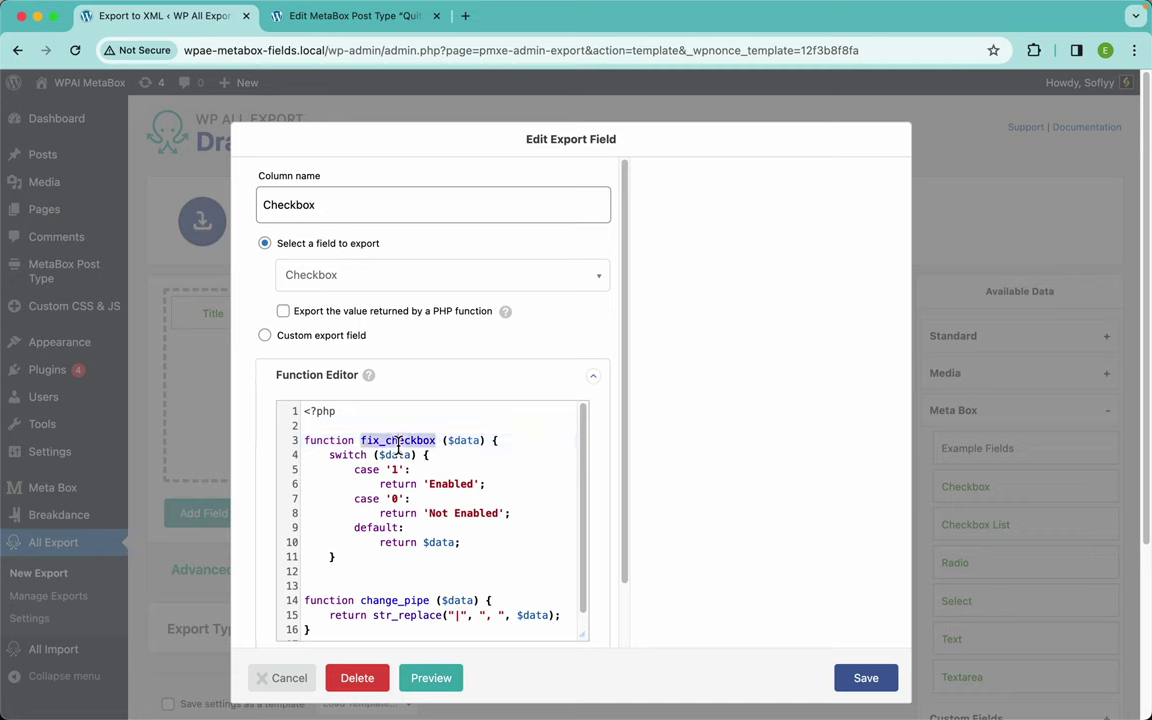
{"action": "left_click", "coordinate": [405, 318]}
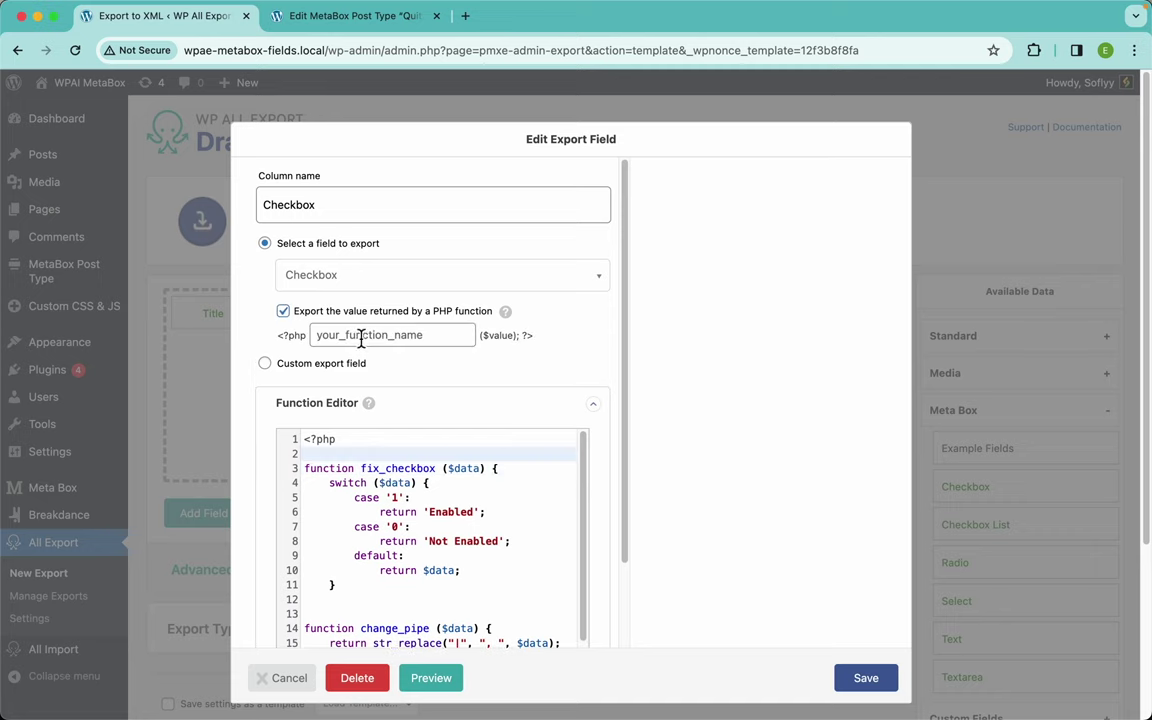
{"action": "left_click", "coordinate": [400, 336]}
{"action": "key", "text": "super+v"}
{"action": "scroll", "coordinate": [372, 585], "scroll_direction": "down", "scroll_amount": 2}
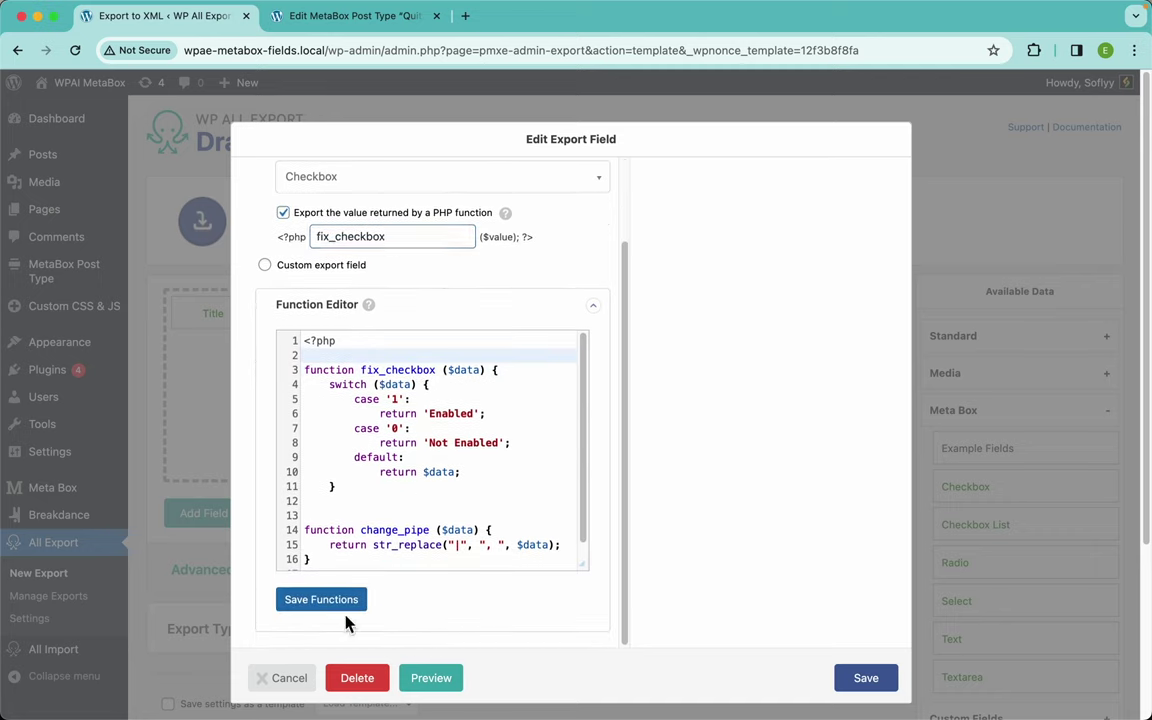
{"action": "left_click", "coordinate": [352, 606]}
{"action": "left_click", "coordinate": [852, 677]}
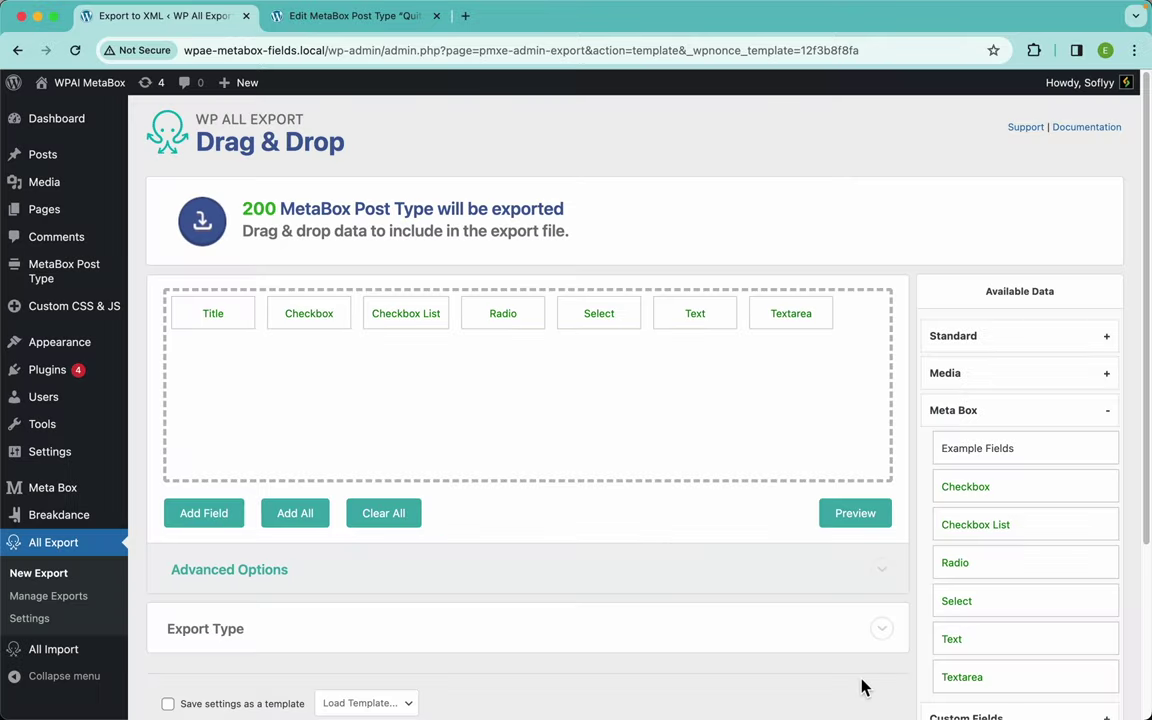
Preview the export and check the reformatted values in the Checkbox and Checkbox List columns
{"action": "left_click", "coordinate": [854, 518]}
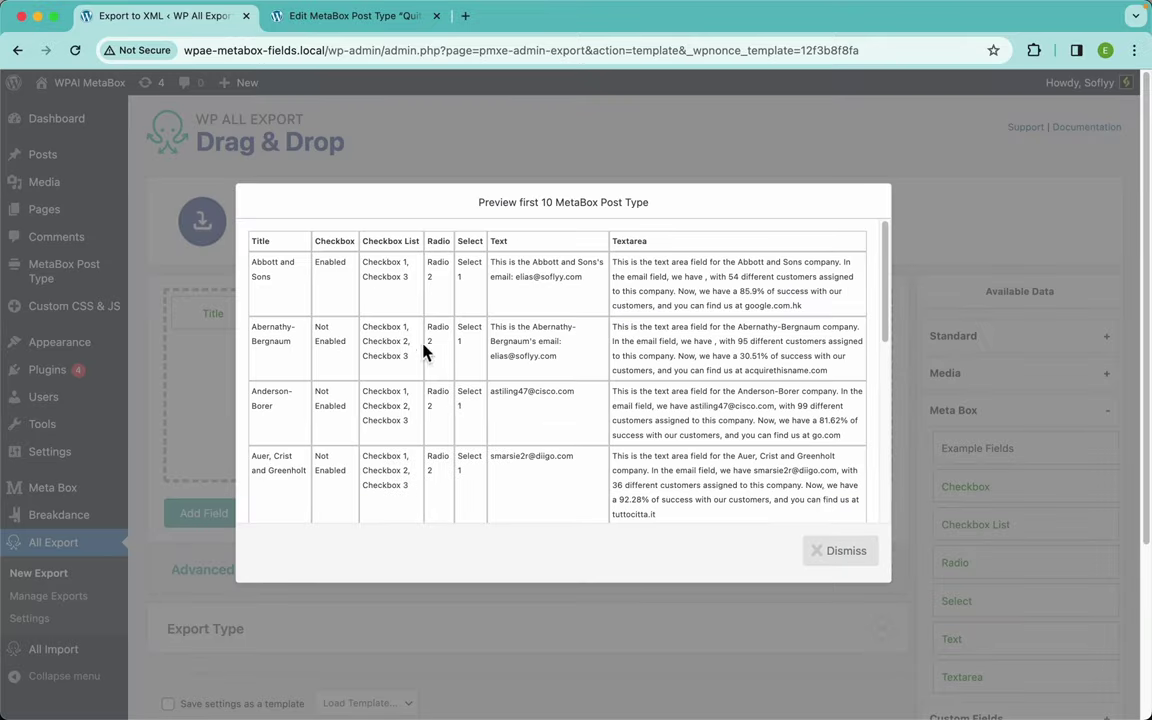
{"action": "scroll", "coordinate": [350, 287], "scroll_direction": "up", "scroll_amount": 5}
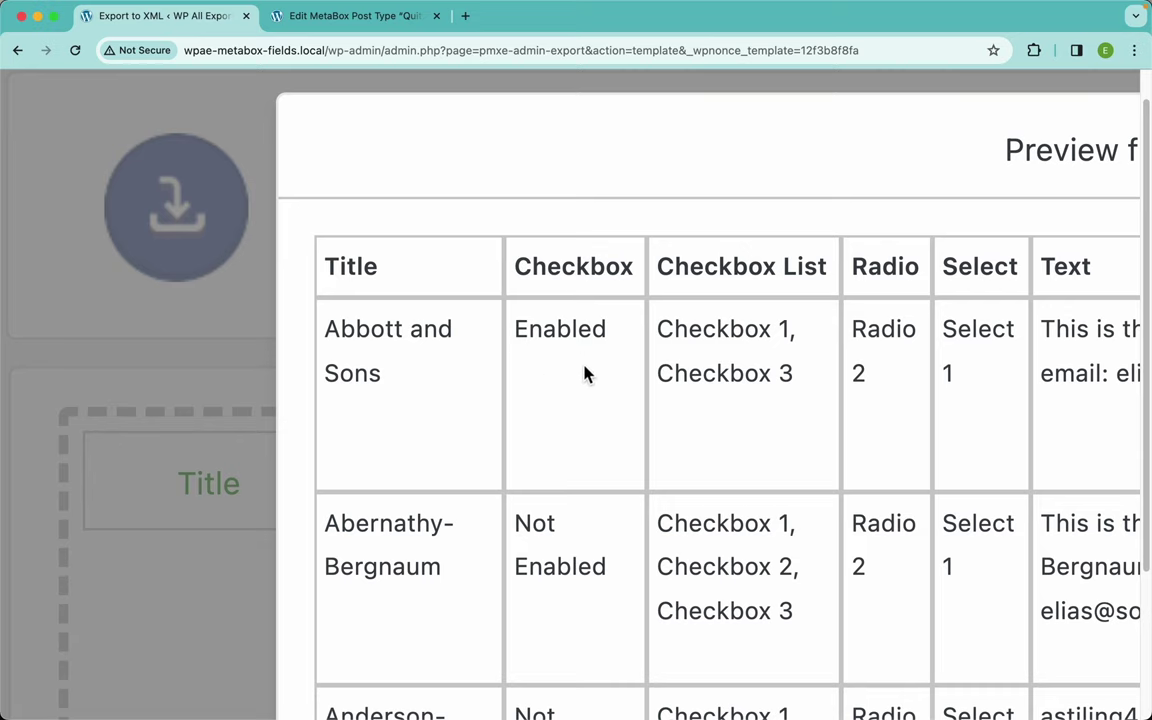
{"action": "scroll", "coordinate": [606, 552], "scroll_direction": "down", "scroll_amount": 2}
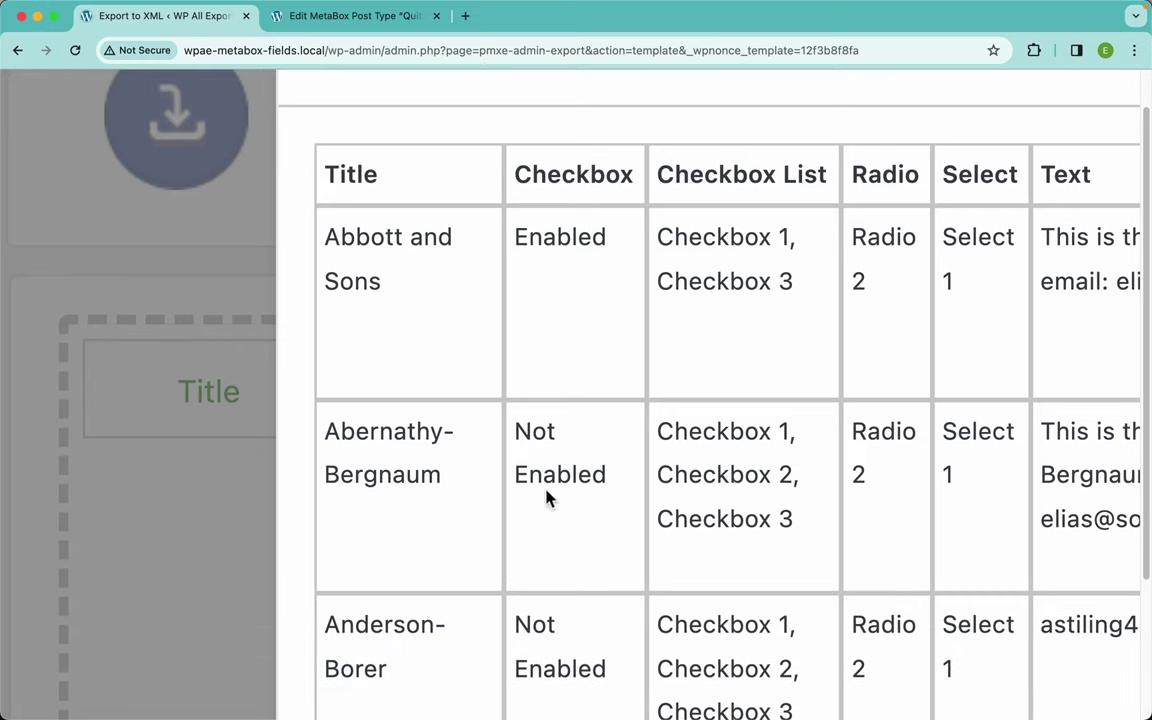
{"action": "scroll", "coordinate": [589, 448], "scroll_direction": "down", "scroll_amount": 5}
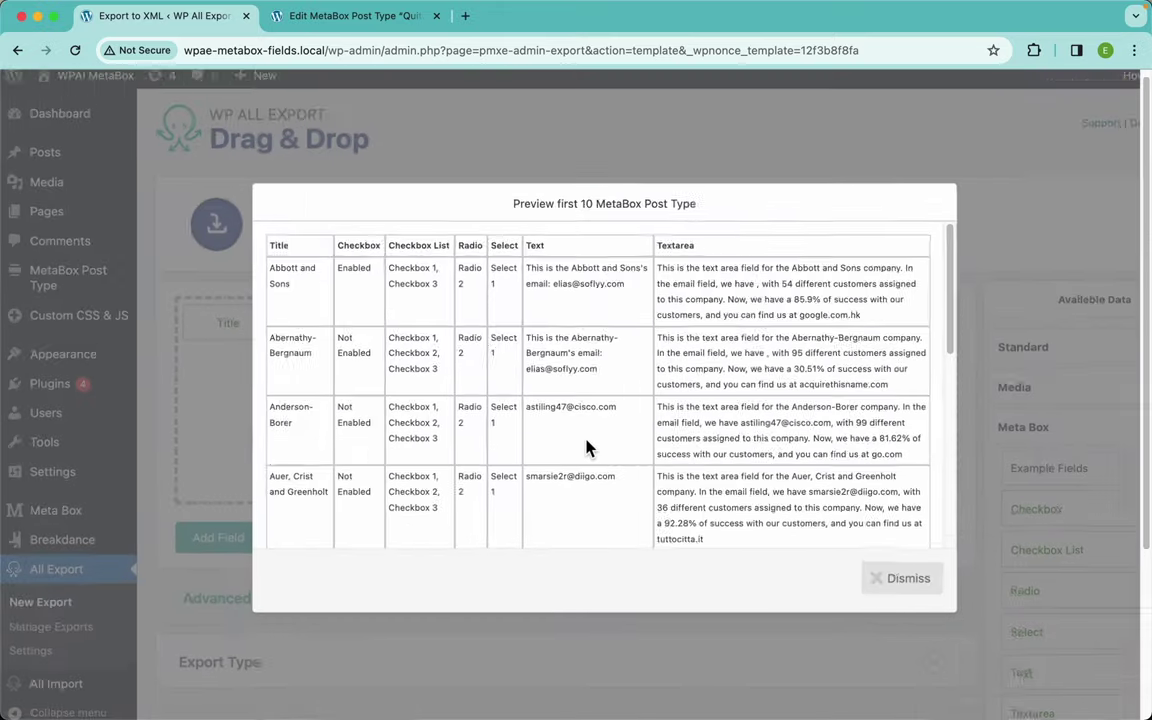
{"action": "left_click", "coordinate": [852, 552]}
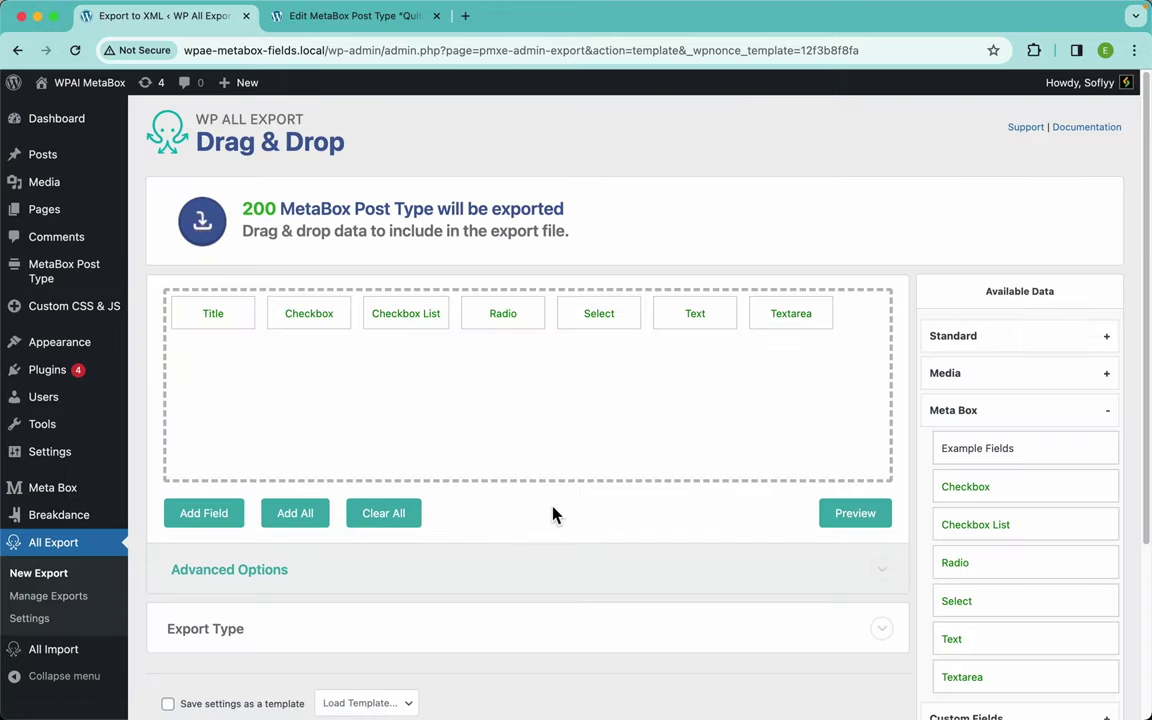
Expand the export type settings and look through the Feed and Spreadsheet options, including the spreadsheet file formats
{"action": "scroll", "coordinate": [492, 448], "scroll_direction": "down", "scroll_amount": 3}
{"action": "left_click", "coordinate": [376, 443]}
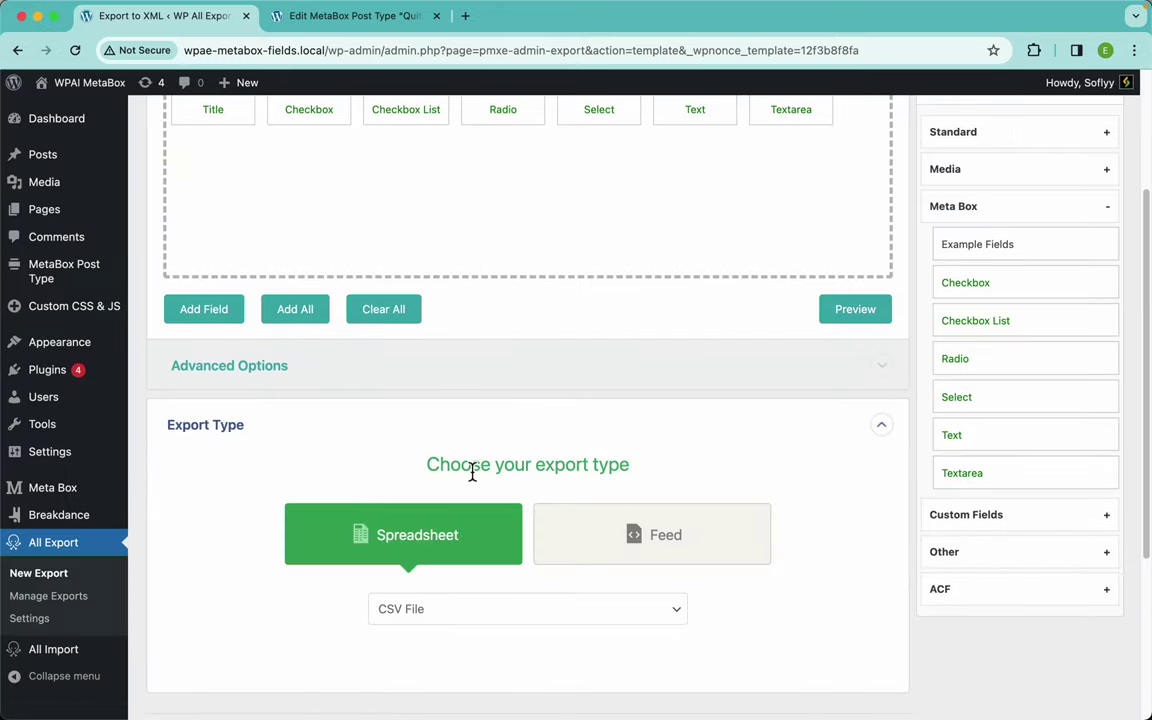
{"action": "scroll", "coordinate": [472, 472], "scroll_direction": "down", "scroll_amount": 3}
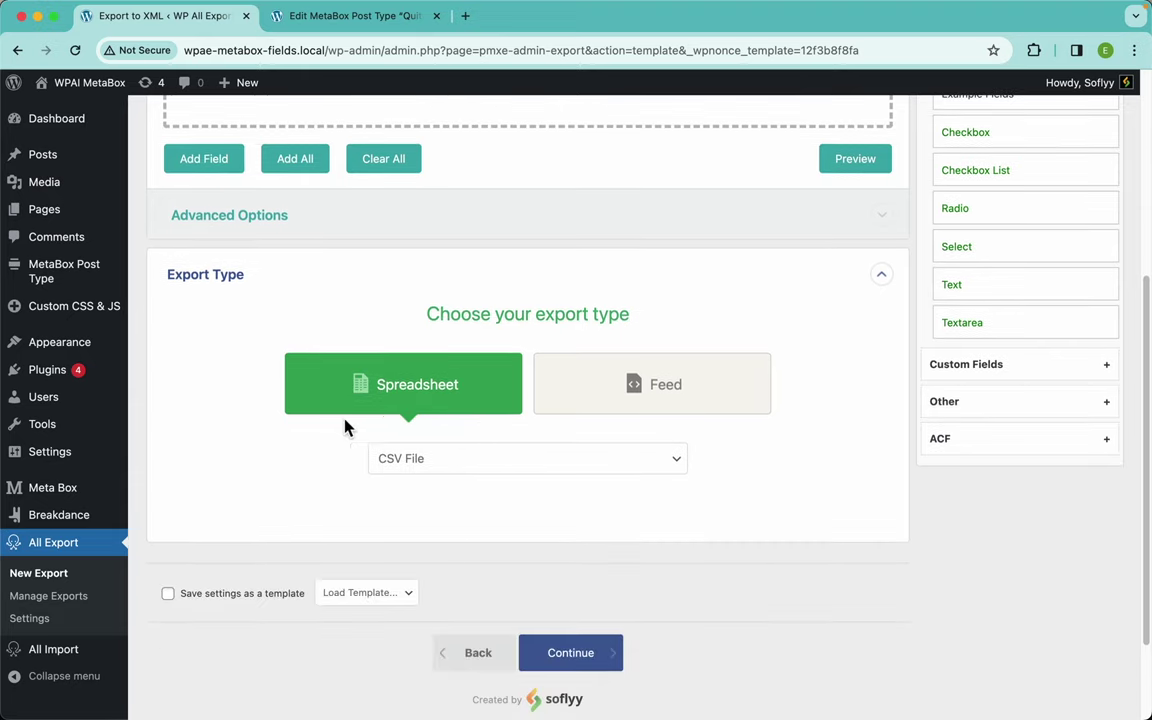
{"action": "left_click", "coordinate": [627, 381]}
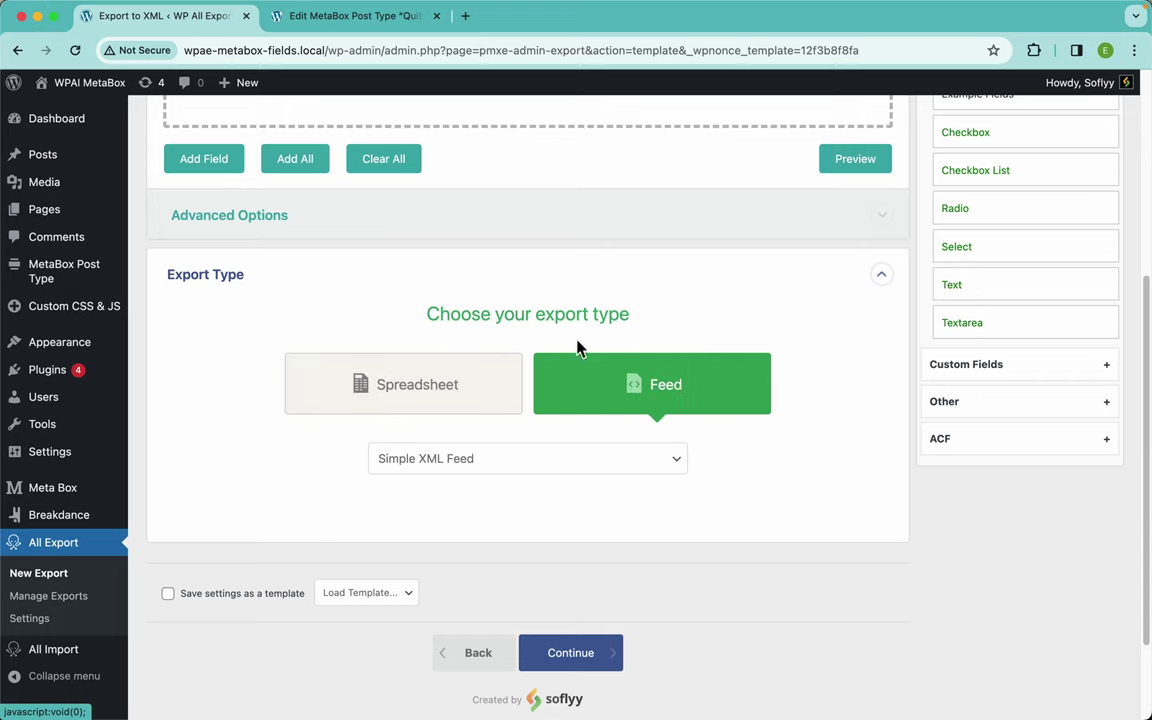
{"action": "left_click", "coordinate": [440, 401]}
{"action": "left_click", "coordinate": [480, 466]}
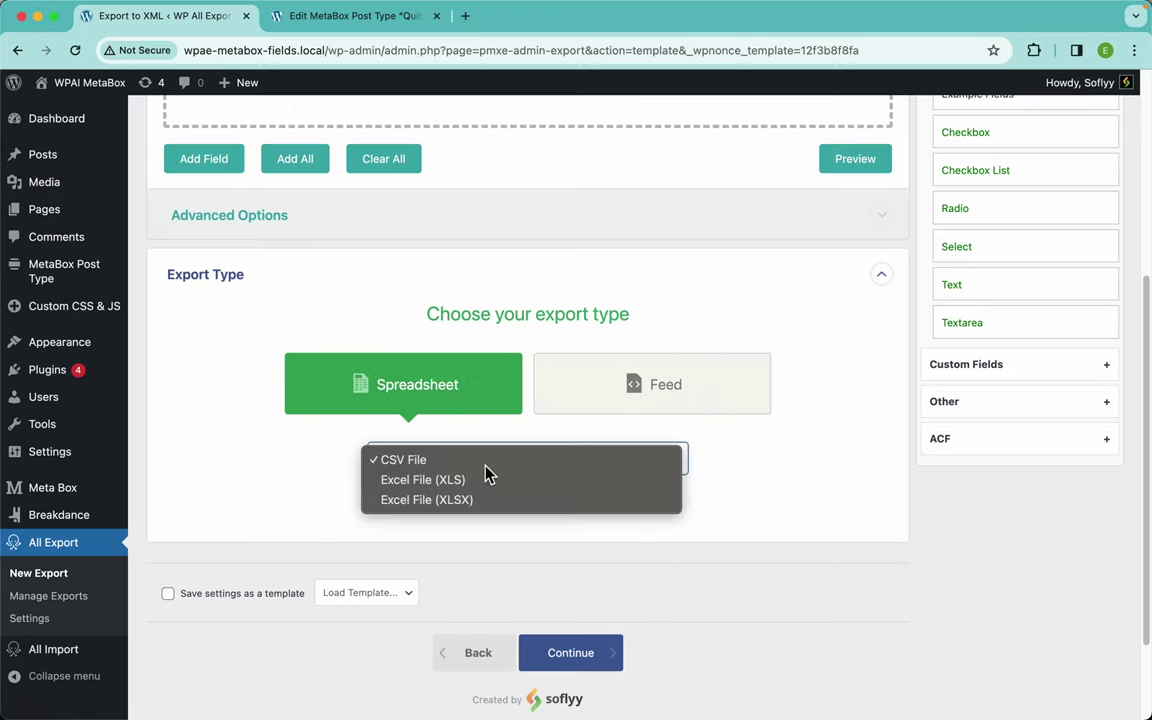
Switch the export type to Feed with Simple XML Feed and preview the exported posts as XML
{"action": "left_click", "coordinate": [617, 390]}
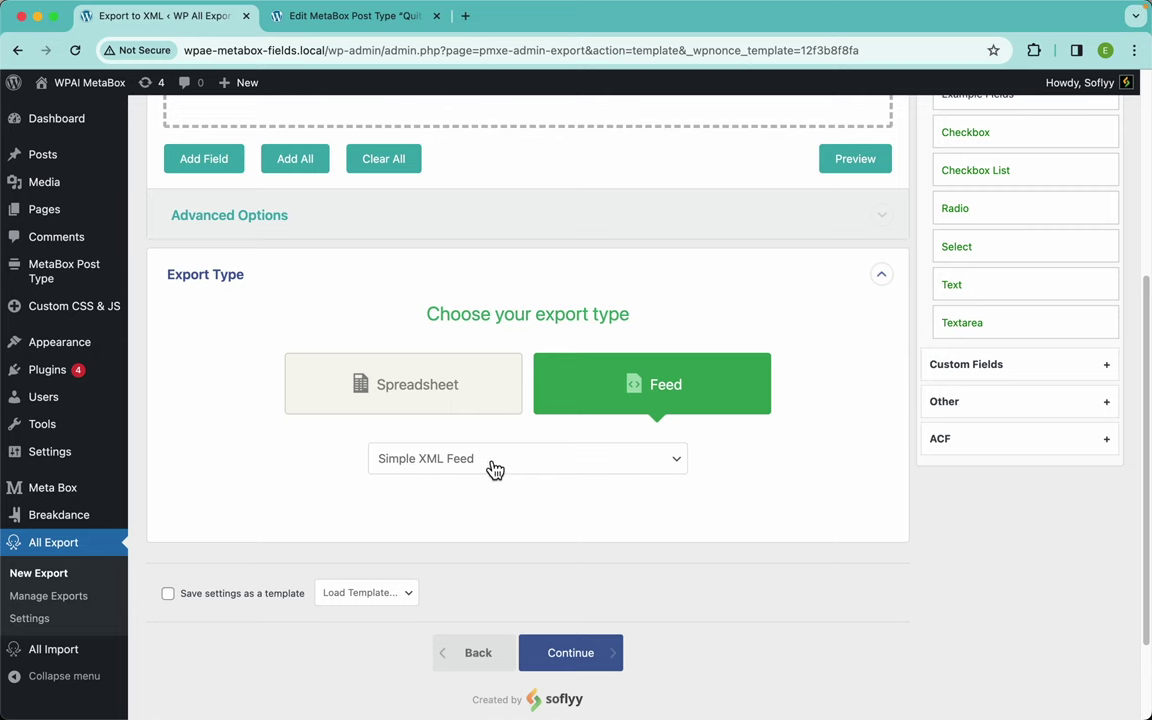
{"action": "scroll", "coordinate": [805, 404], "scroll_direction": "up", "scroll_amount": 5}
{"action": "left_click", "coordinate": [855, 412]}
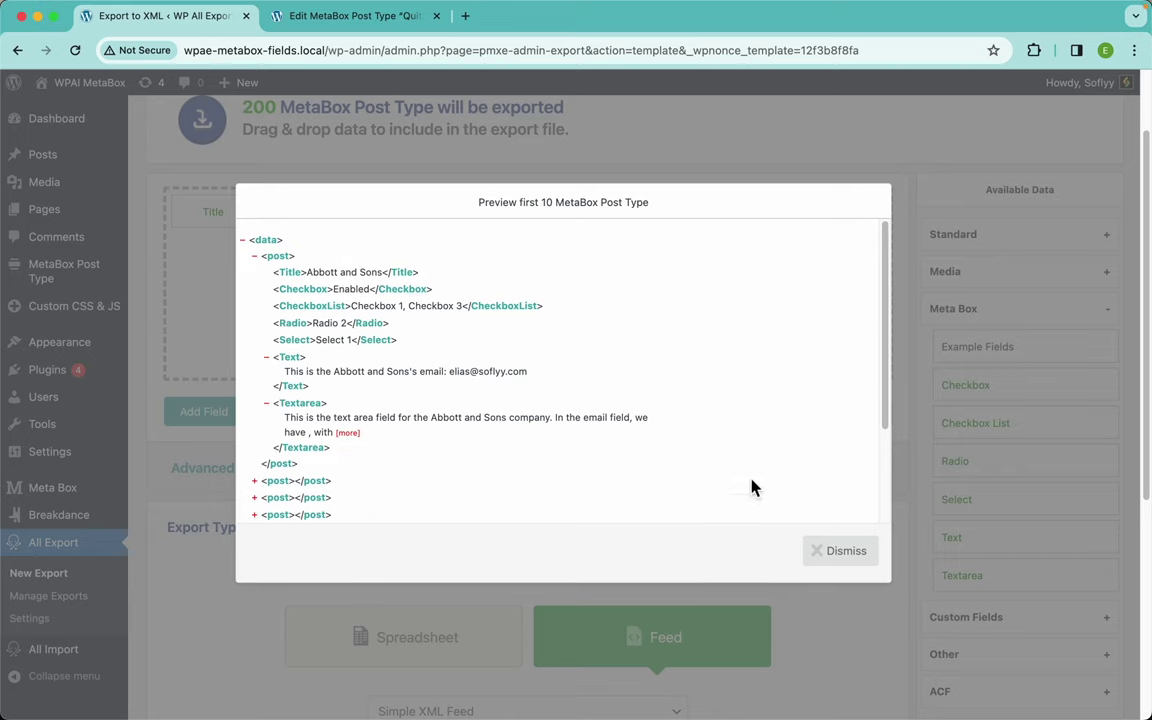
{"action": "left_click", "coordinate": [846, 556]}
Set the export type to Spreadsheet with CSV File and continue to the export settings
{"action": "scroll", "coordinate": [633, 647], "scroll_direction": "down", "scroll_amount": 1}
{"action": "scroll", "coordinate": [633, 647], "scroll_direction": "down", "scroll_amount": 2}
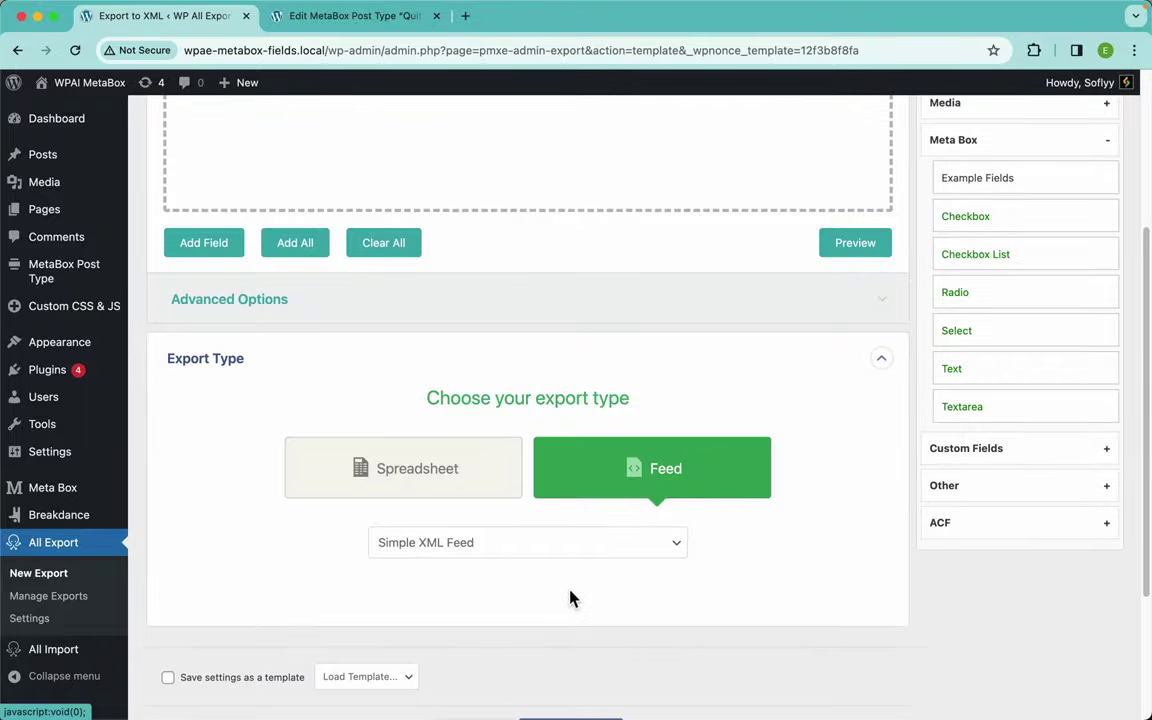
{"action": "left_click", "coordinate": [504, 552]}
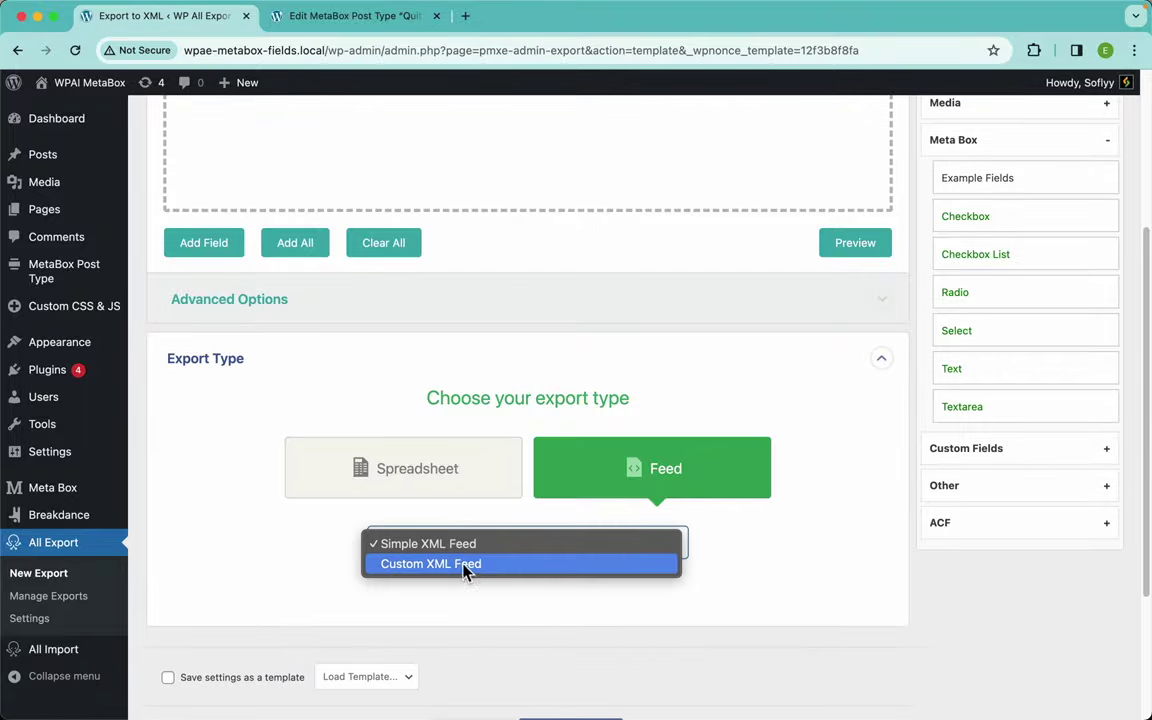
{"action": "left_click", "coordinate": [414, 489]}
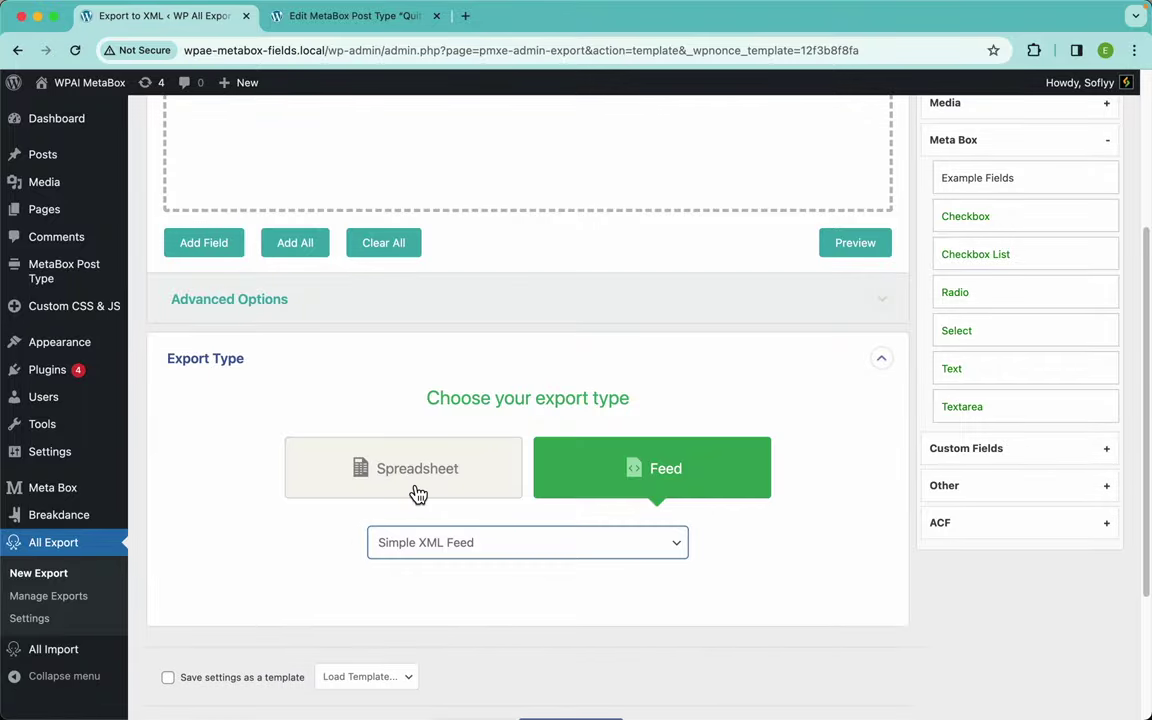
{"action": "left_click", "coordinate": [414, 489]}
{"action": "scroll", "coordinate": [591, 481], "scroll_direction": "down", "scroll_amount": 3}
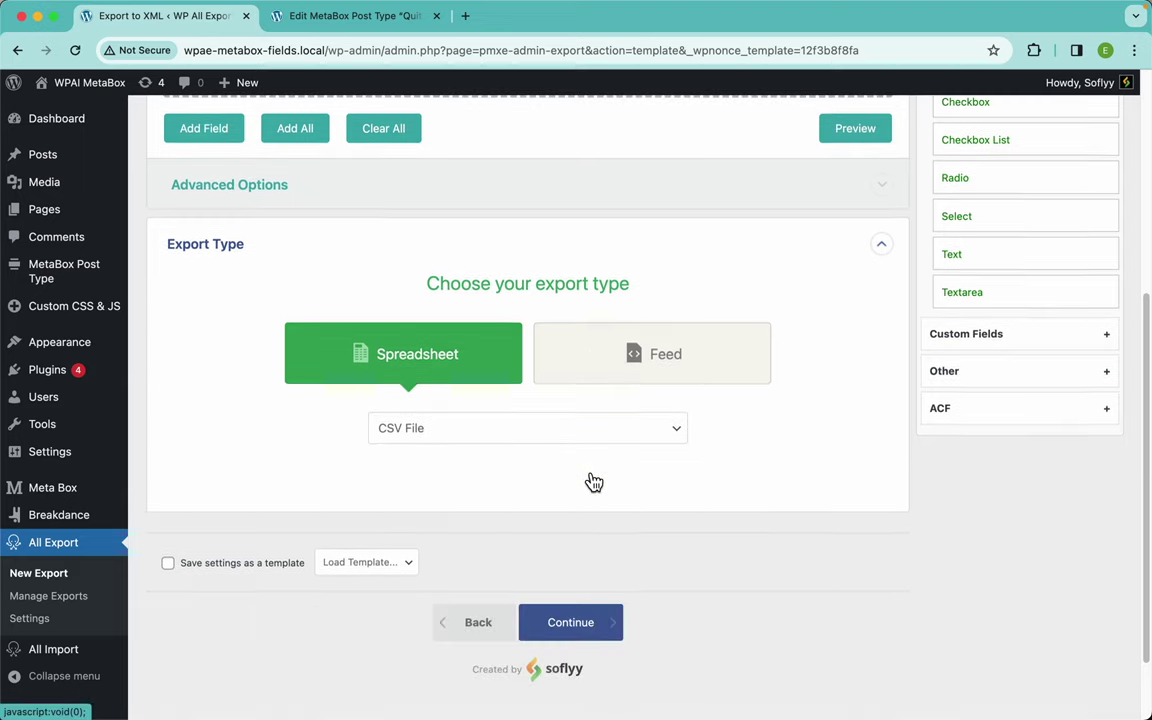
{"action": "left_click", "coordinate": [597, 584]}
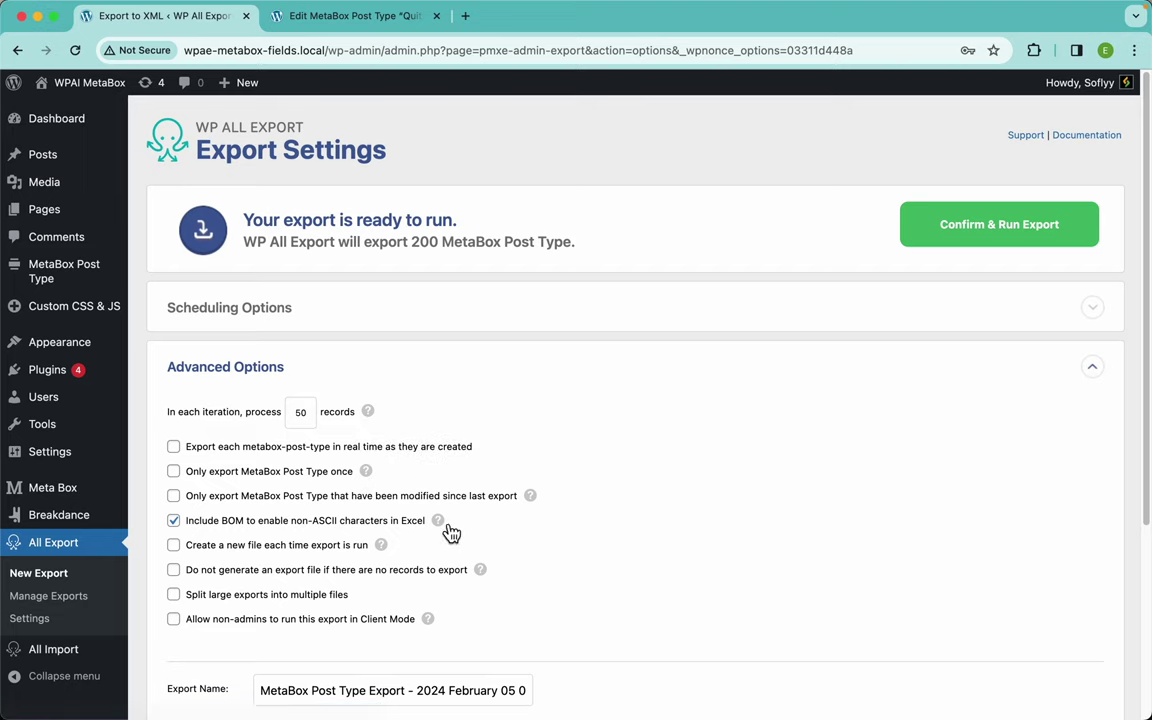
Review the advanced options and the automatic and manual scheduling choices, then select Do Not Schedule and collapse the scheduling section
{"action": "mouse_move", "coordinate": [446, 527]}
{"action": "mouse_move", "coordinate": [383, 547]}
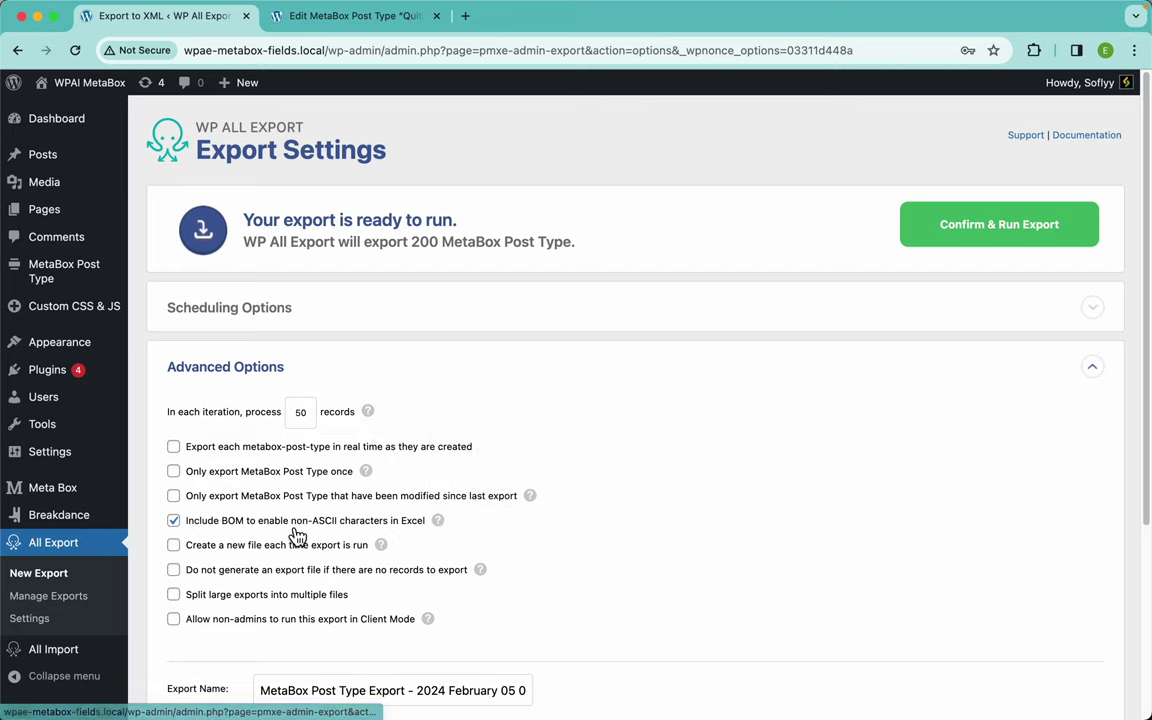
{"action": "left_click", "coordinate": [931, 321]}
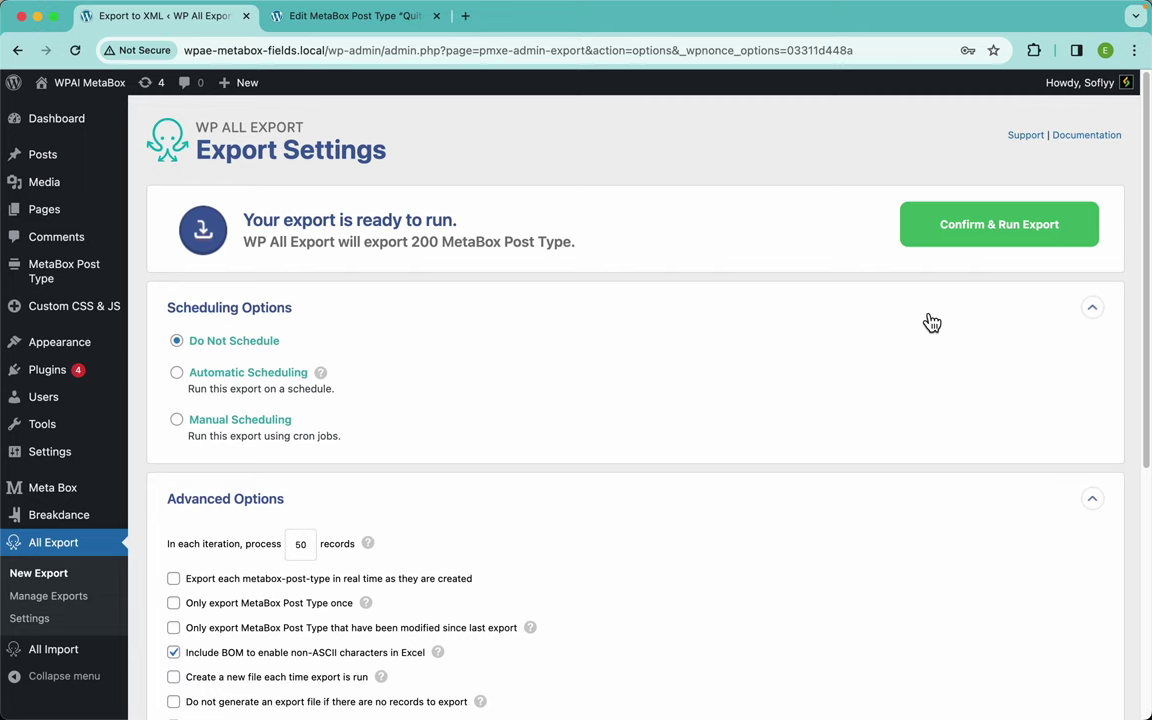
{"action": "left_click", "coordinate": [265, 373]}
{"action": "scroll", "coordinate": [228, 456], "scroll_direction": "down", "scroll_amount": 2}
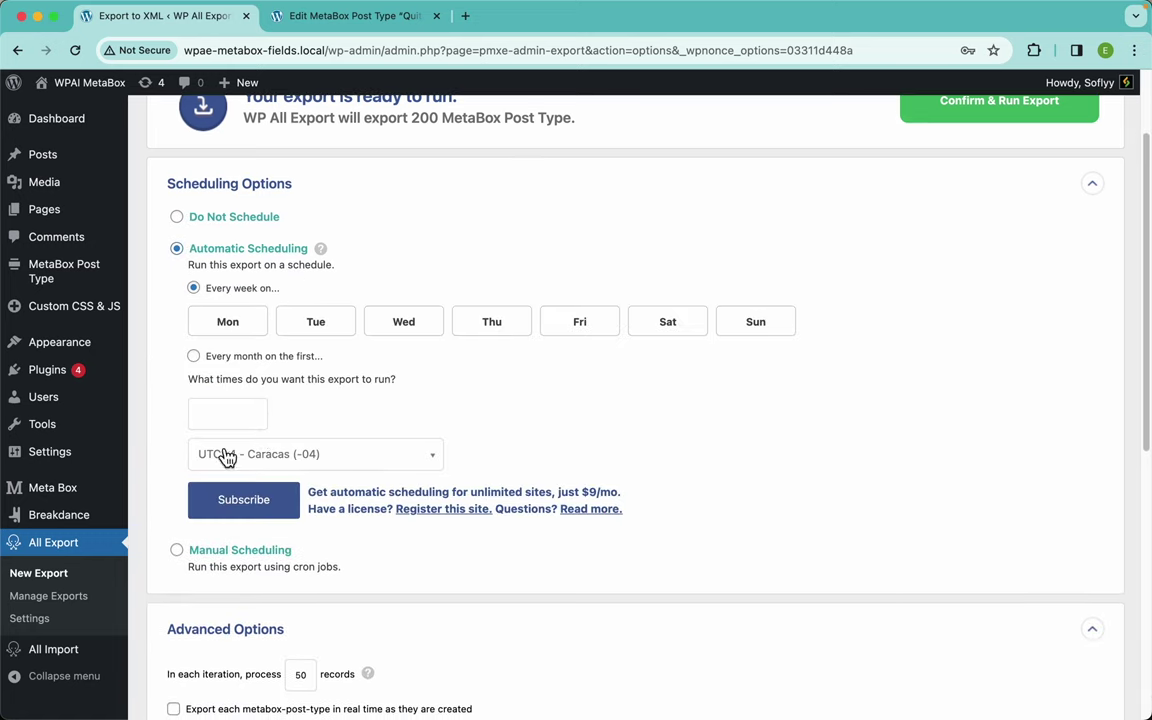
{"action": "left_click", "coordinate": [245, 552]}
{"action": "left_click", "coordinate": [279, 221]}
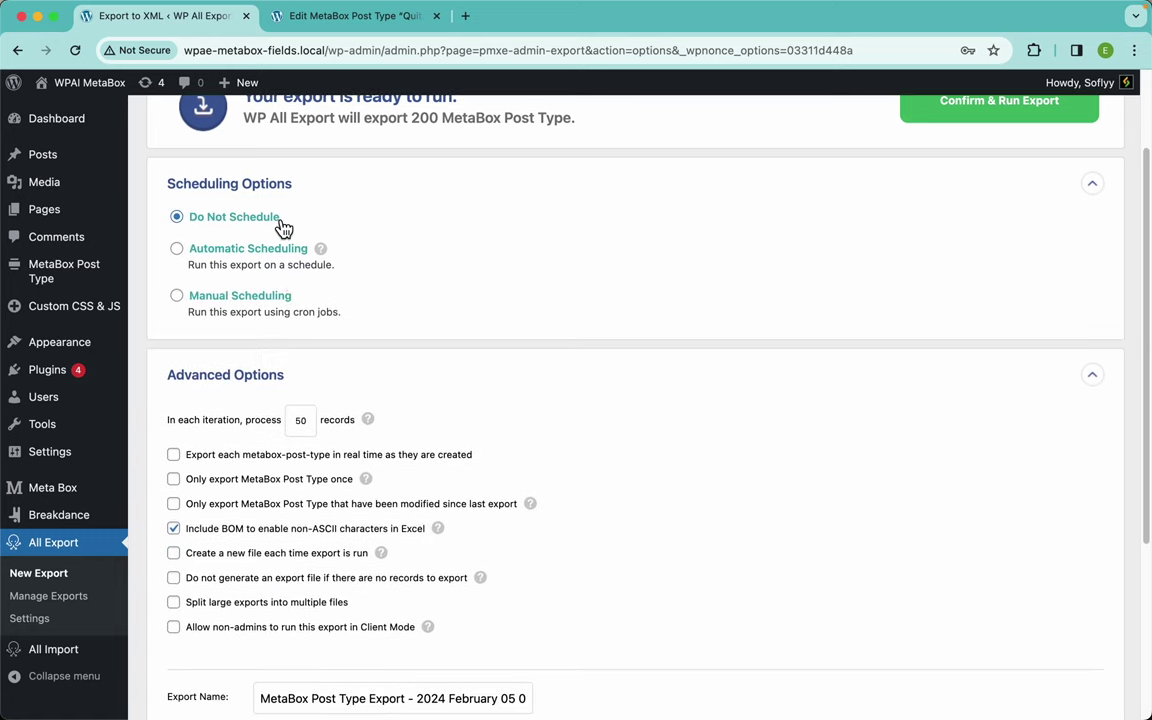
{"action": "left_click", "coordinate": [480, 195]}
{"action": "scroll", "coordinate": [700, 210], "scroll_direction": "up", "scroll_amount": 3}
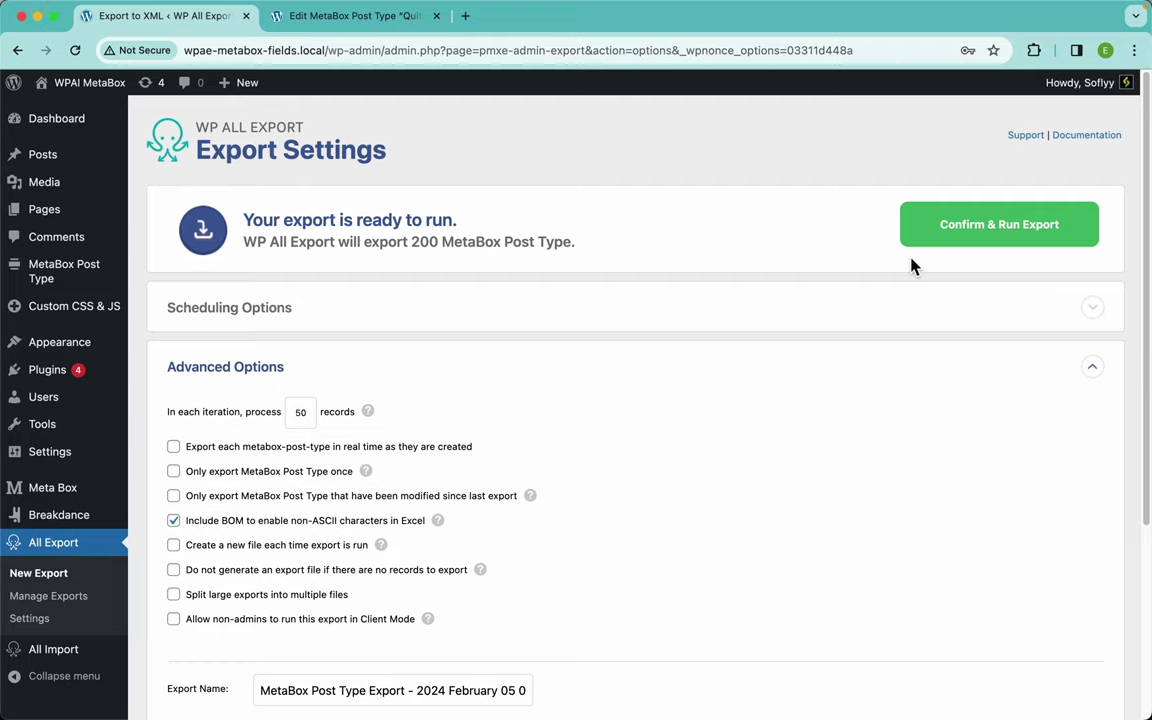
Confirm and run the export, then download the result as a CSV file
{"action": "left_click", "coordinate": [966, 238]}
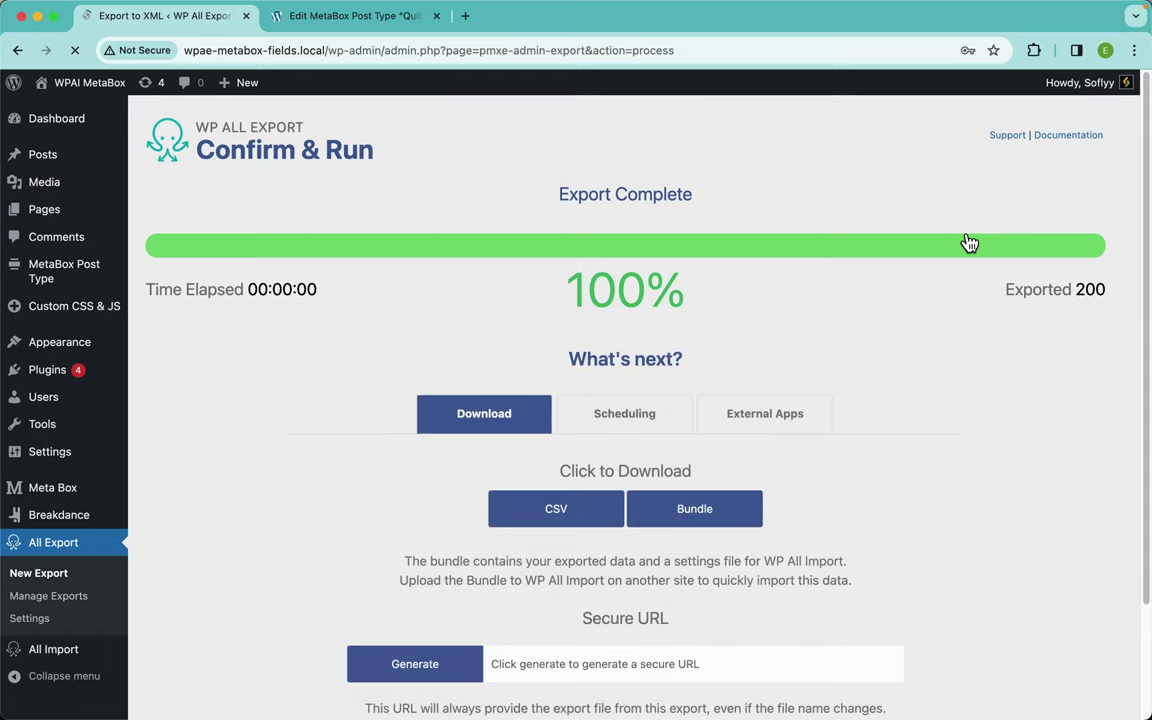
{"action": "left_click", "coordinate": [555, 522]}
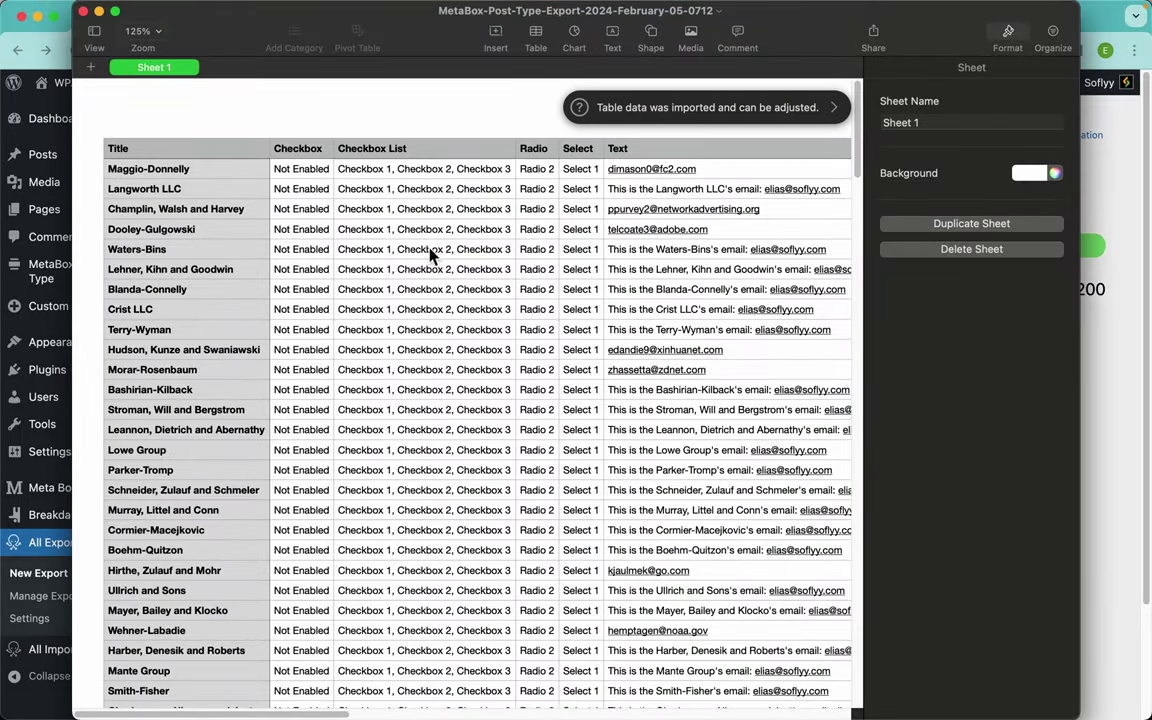
Examine the rows and all field columns of the exported CSV in Numbers, then return to the browser's export page
{"action": "scroll", "coordinate": [352, 347], "scroll_direction": "down", "scroll_amount": 15}
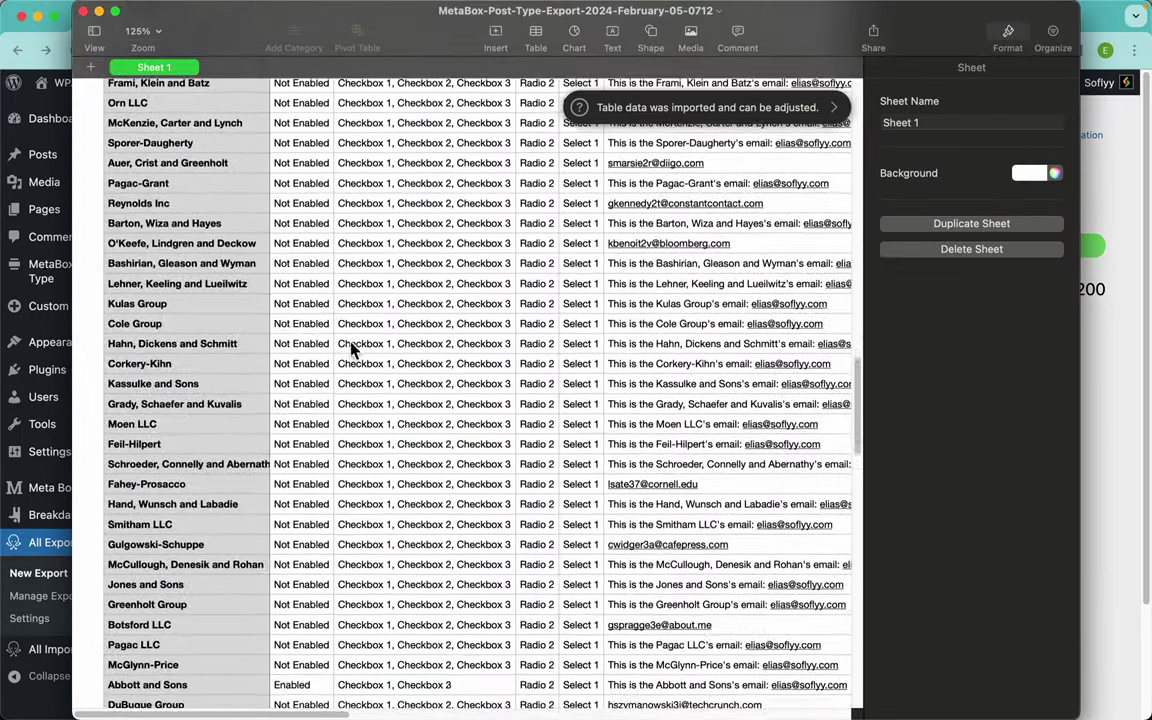
{"action": "scroll", "coordinate": [352, 347], "scroll_direction": "up", "scroll_amount": 15}
{"action": "scroll", "coordinate": [630, 263], "scroll_direction": "right", "scroll_amount": 10}
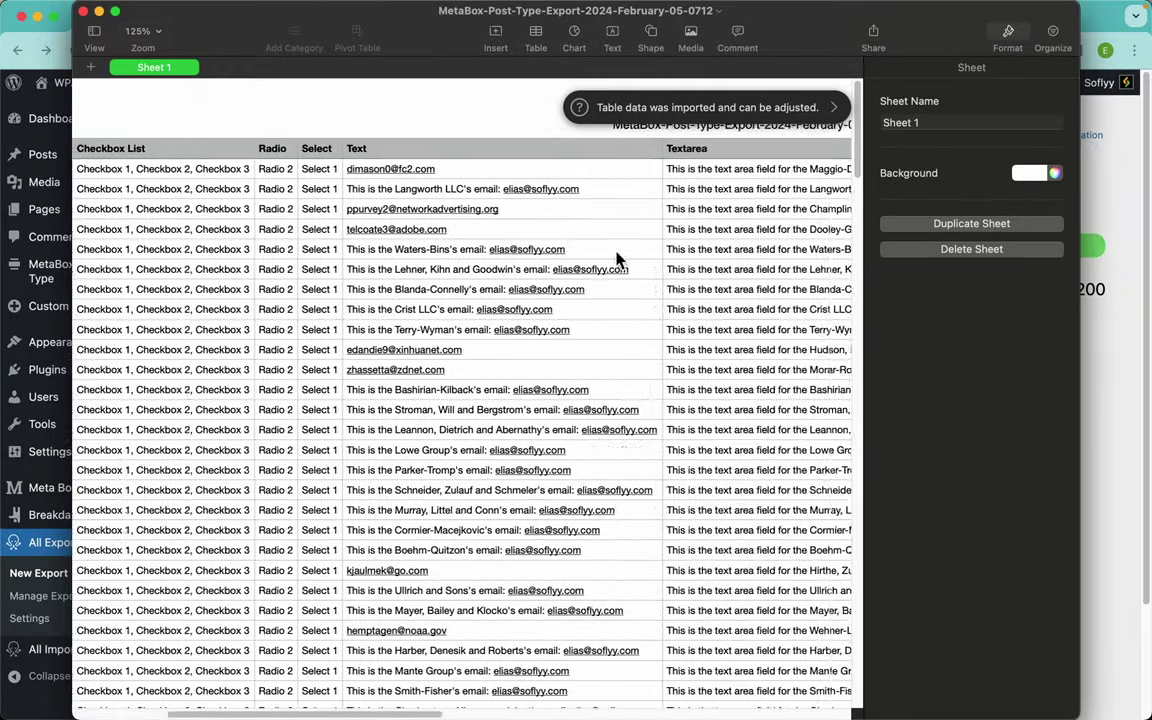
{"action": "scroll", "coordinate": [616, 258], "scroll_direction": "right", "scroll_amount": 10}
{"action": "scroll", "coordinate": [616, 258], "scroll_direction": "left", "scroll_amount": 15}
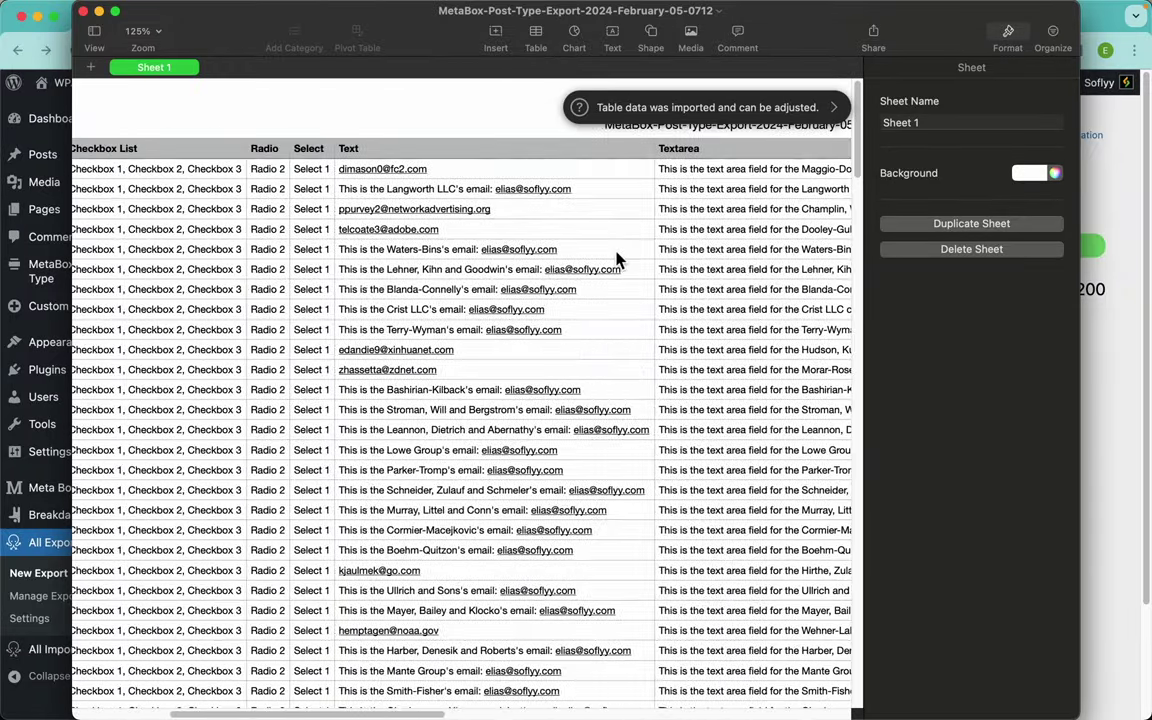
{"action": "scroll", "coordinate": [617, 260], "scroll_direction": "left", "scroll_amount": 10}
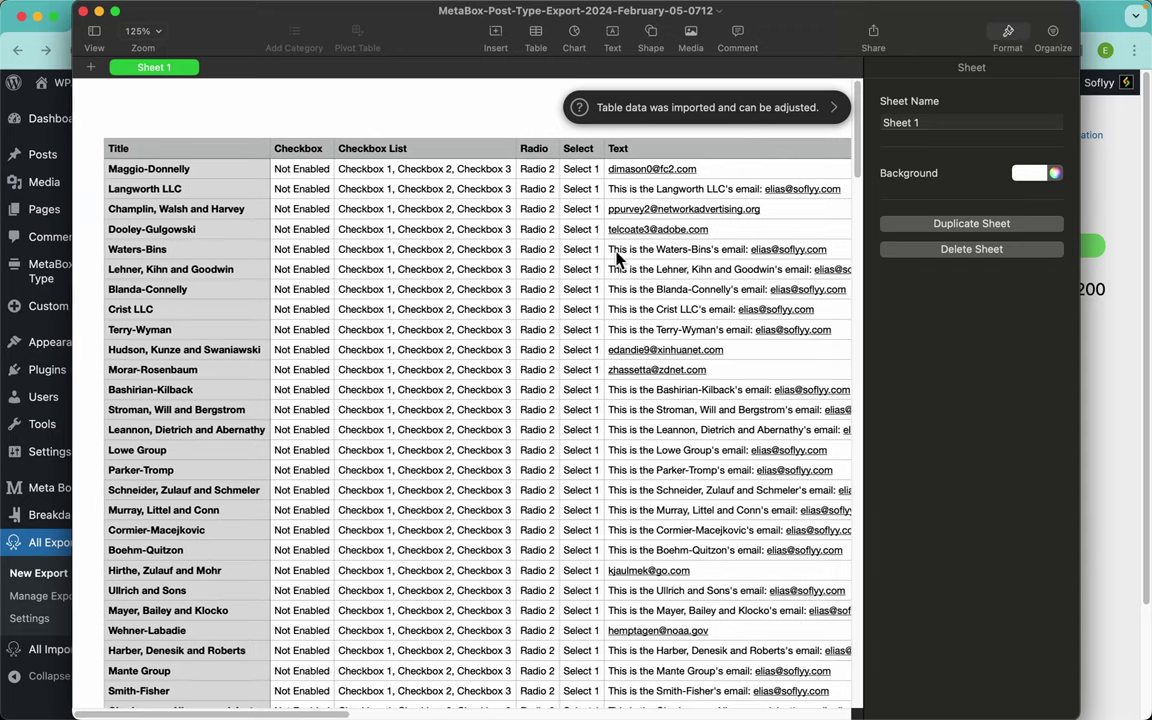
{"action": "left_click", "coordinate": [1100, 358]}
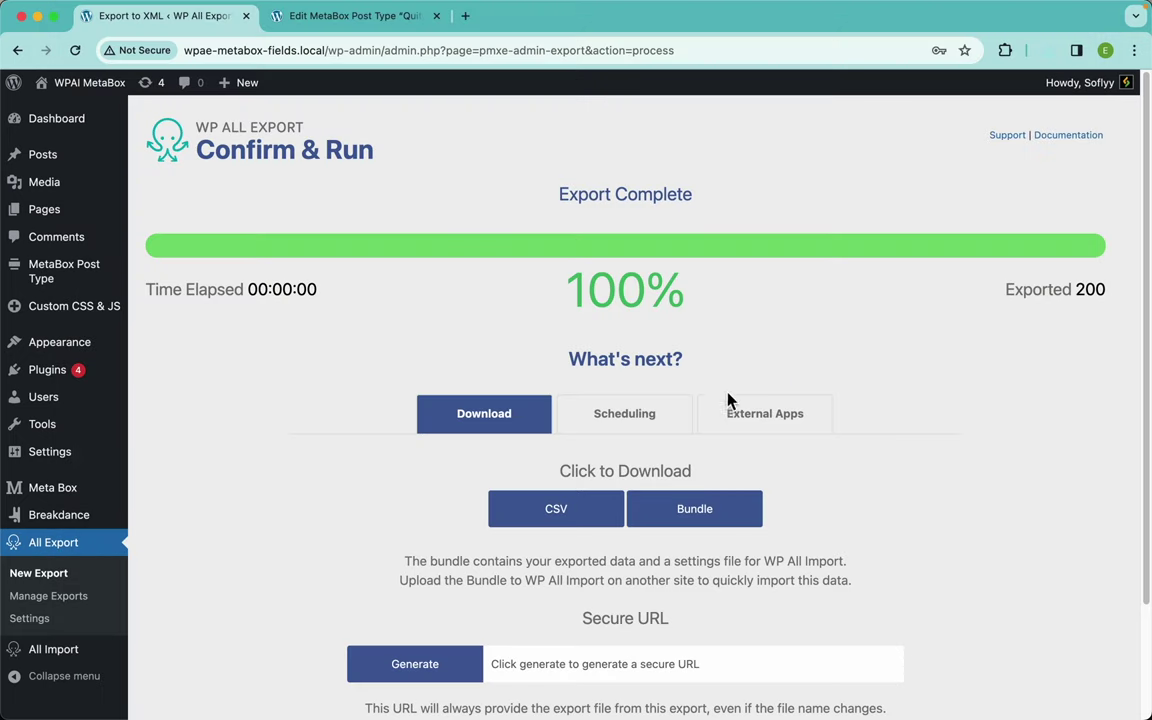